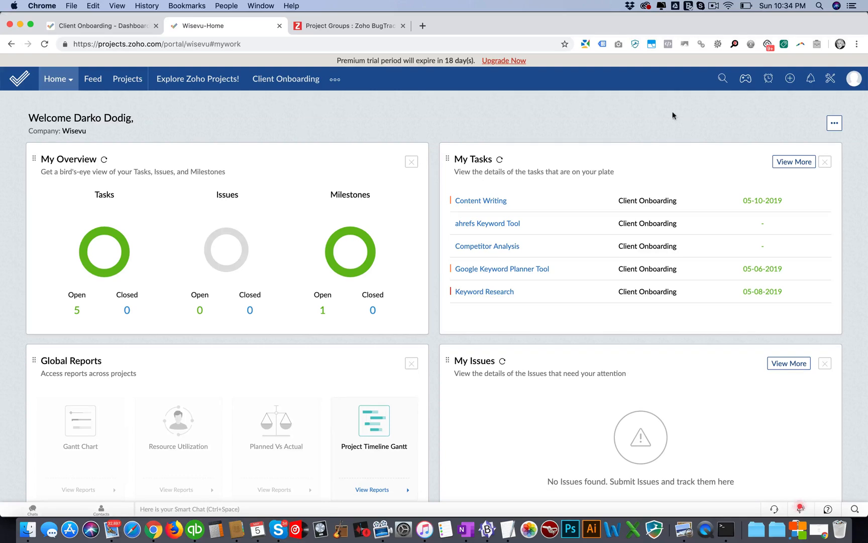
Step: Review the home dashboard widgets, including the calendar and team tasks, and the list of widgets available for customizing it
scroll(794, 131, "down", 5)
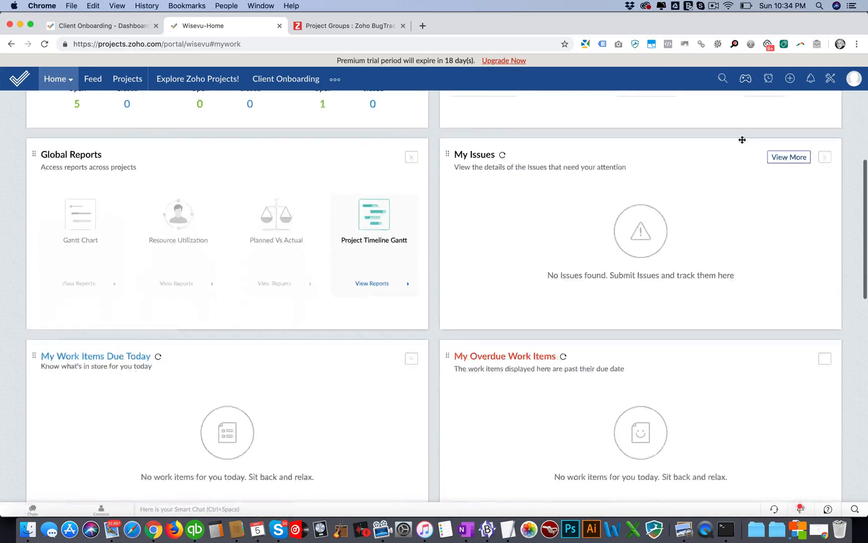
scroll(743, 139, "down", 15)
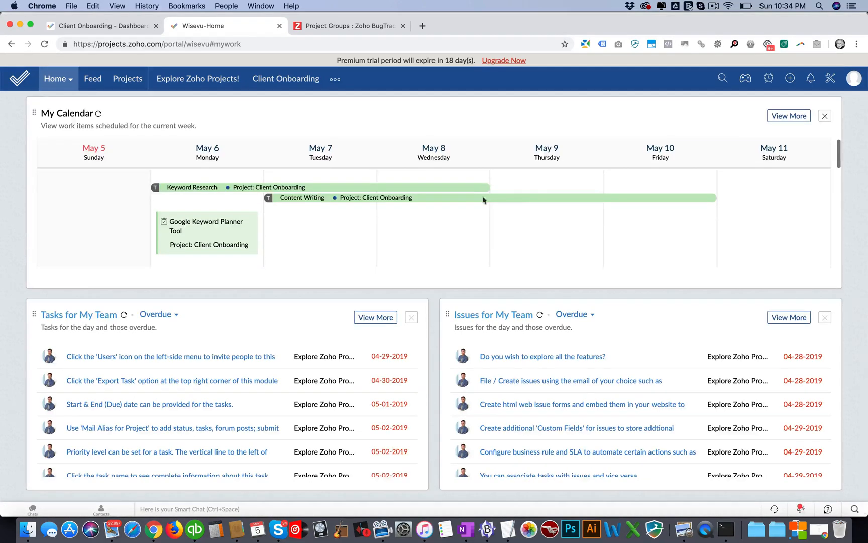
scroll(528, 210, "up", 2)
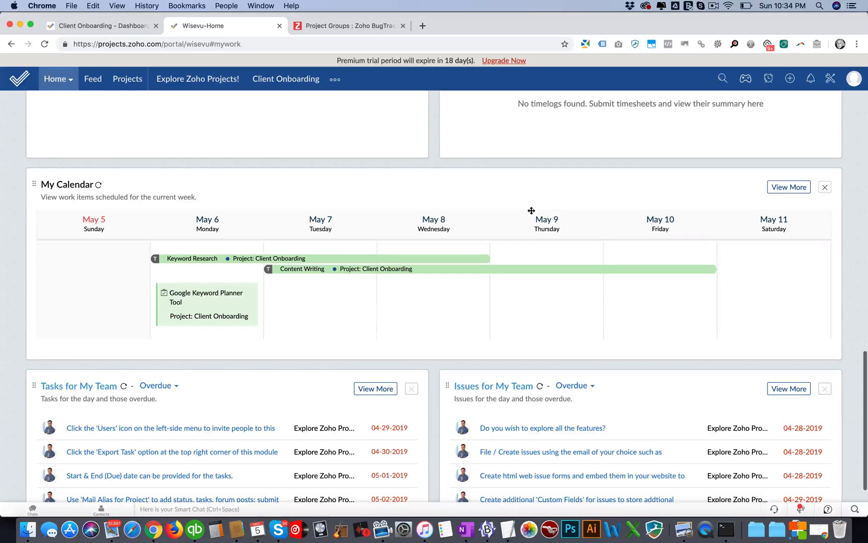
scroll(531, 210, "down", 2)
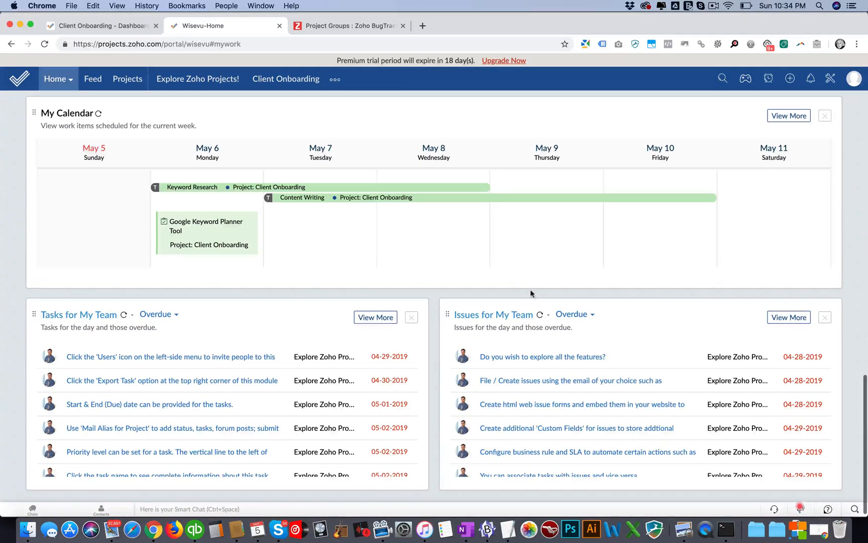
scroll(545, 321, "up", 8)
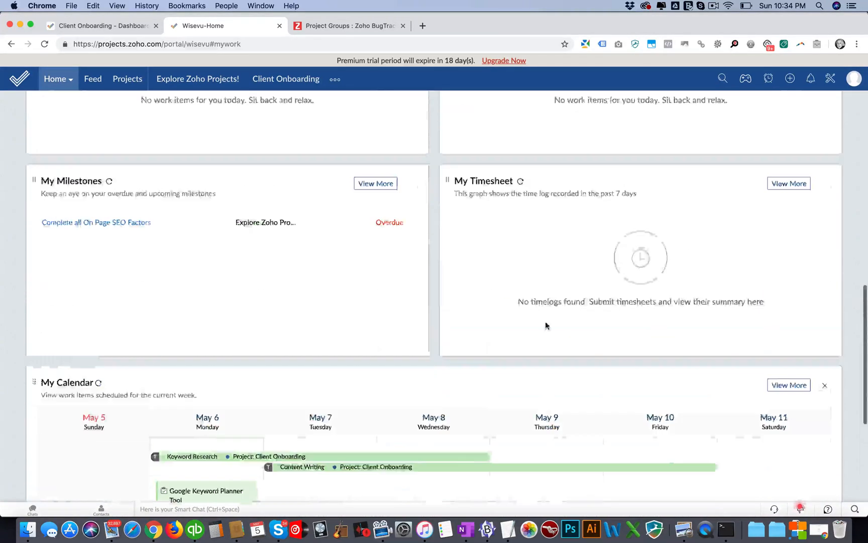
scroll(545, 324, "up", 15)
left_click(834, 123)
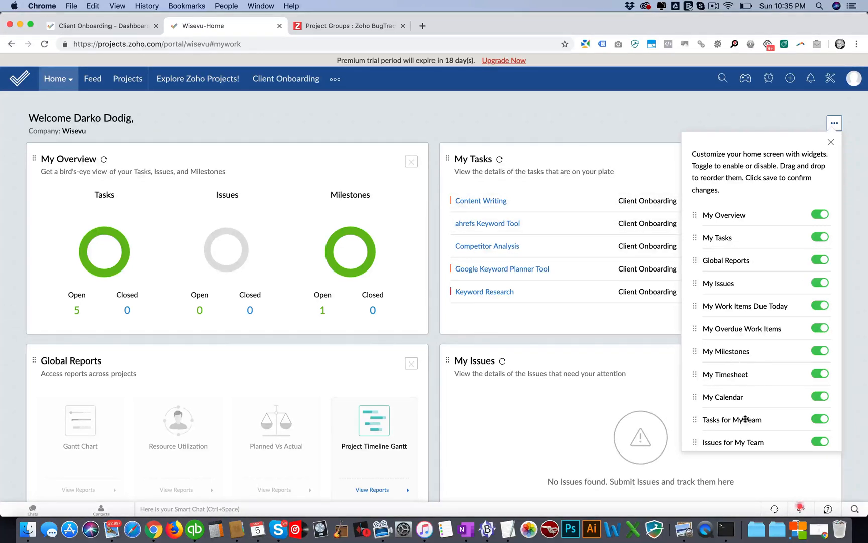
left_click(335, 115)
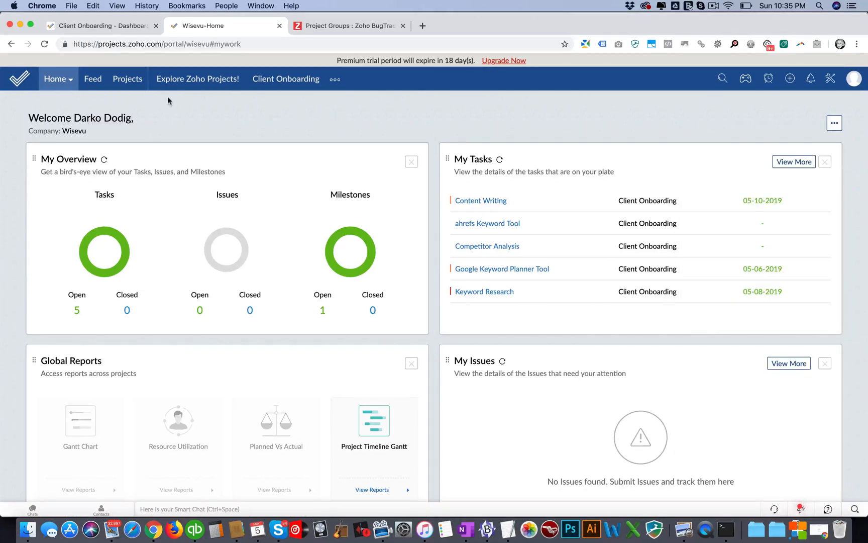
Step: Start a new project titled "Website Design" and check the available templates, leaving the template as None
left_click(121, 79)
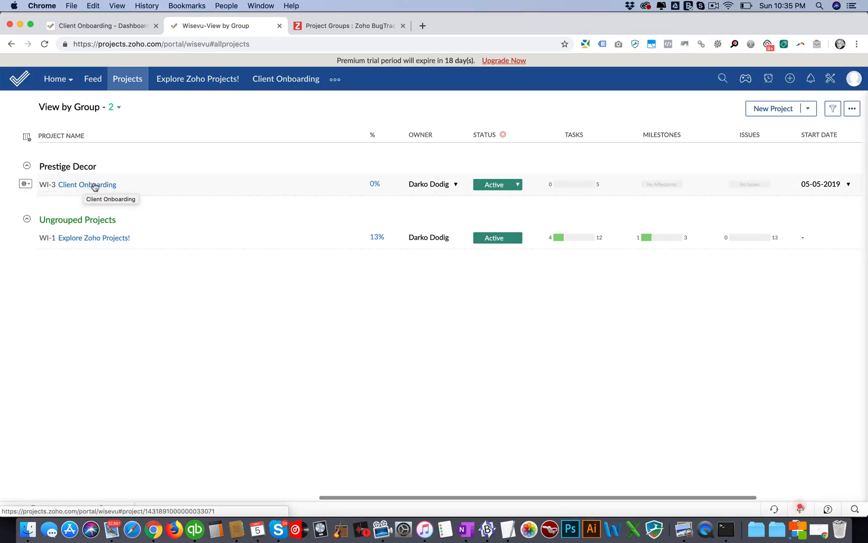
left_click(755, 109)
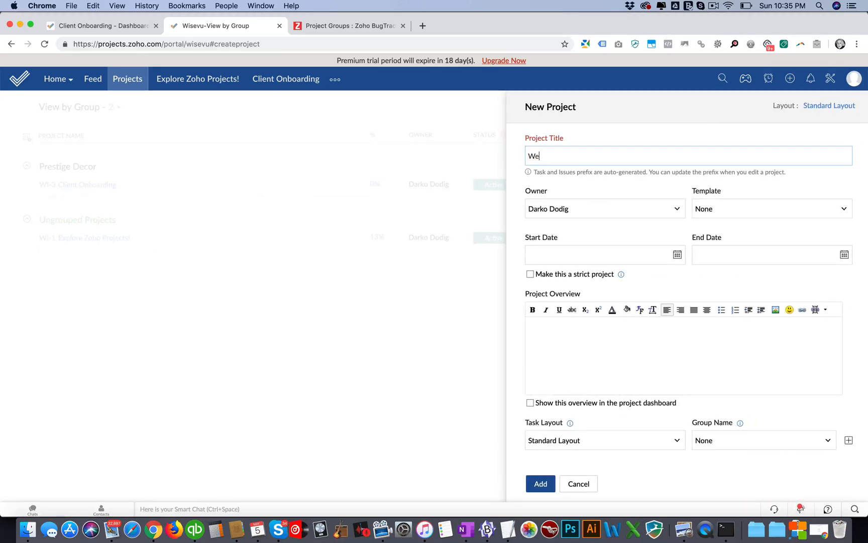
type("Websiote Design")
right_click(533, 155)
left_click(550, 162)
left_click(726, 211)
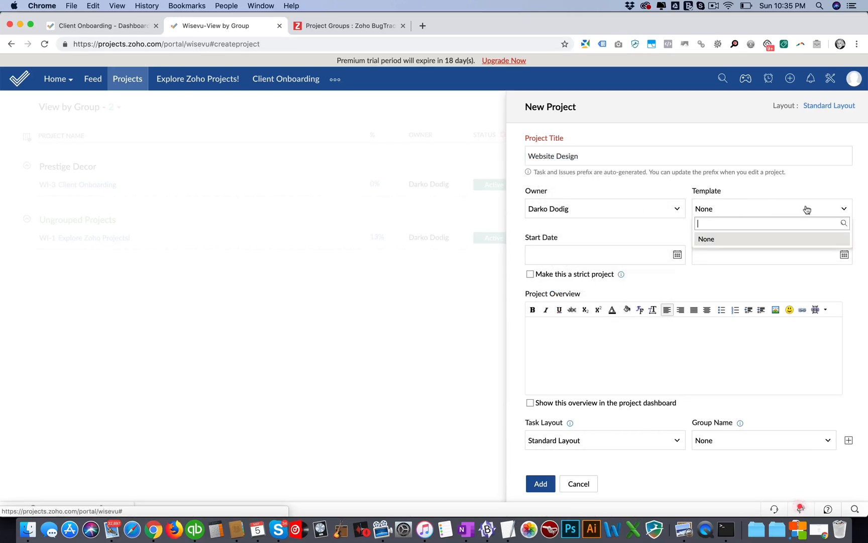
left_click(838, 208)
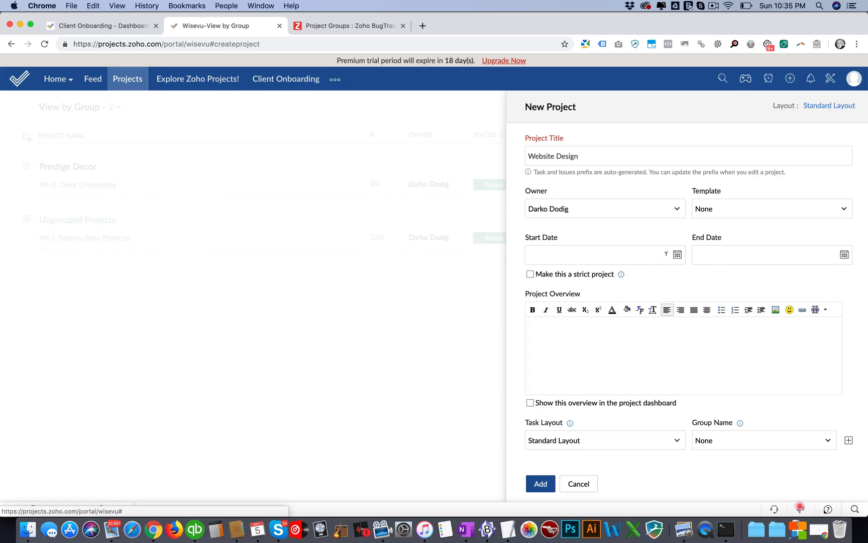
Step: Set the project's start date to 05-06-2019 and its end date to 05-10-2019
left_click(676, 255)
left_click(551, 316)
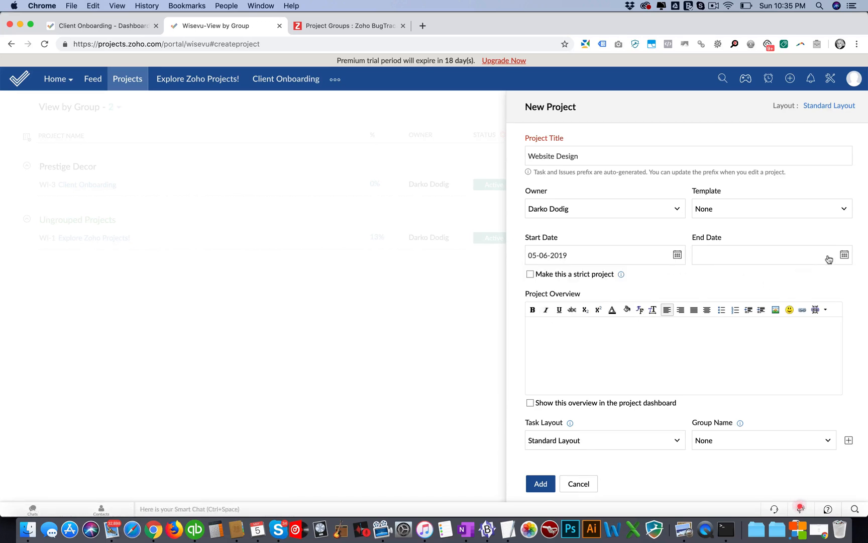
left_click(844, 255)
left_click(777, 317)
Step: Enter "Link" in the project overview and look at the link insertion options for it without adding a link
left_click(695, 339)
scroll(697, 338, "down", 1)
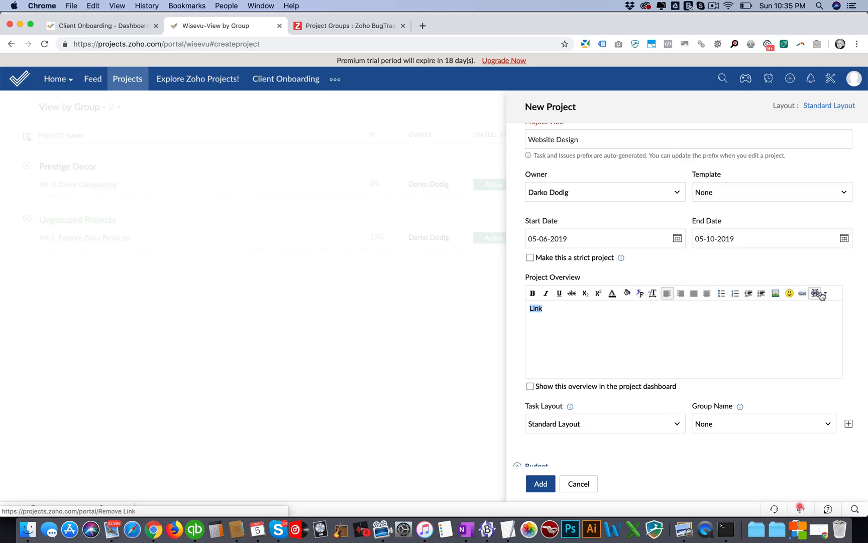
left_click(802, 293)
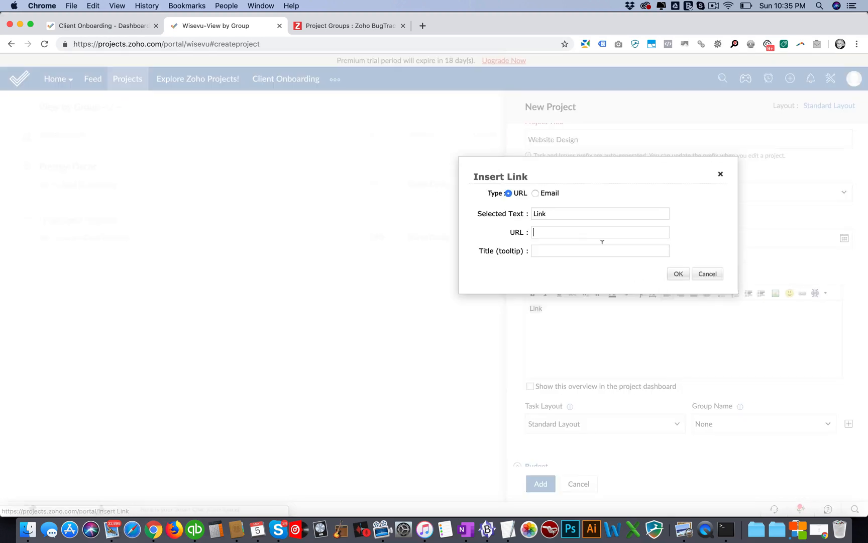
left_click(707, 274)
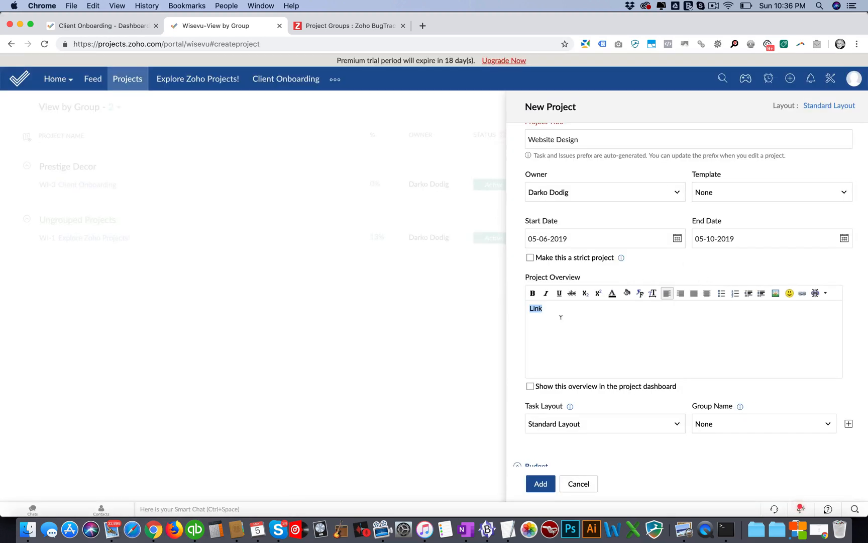
Step: Colour the overview text "Link" magenta and enlarge it to the fifth font size
left_click(612, 293)
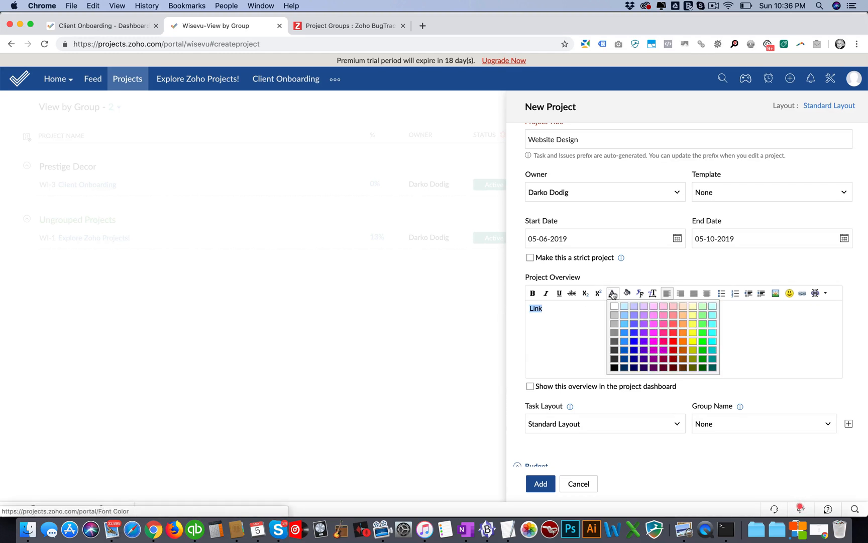
left_click(653, 332)
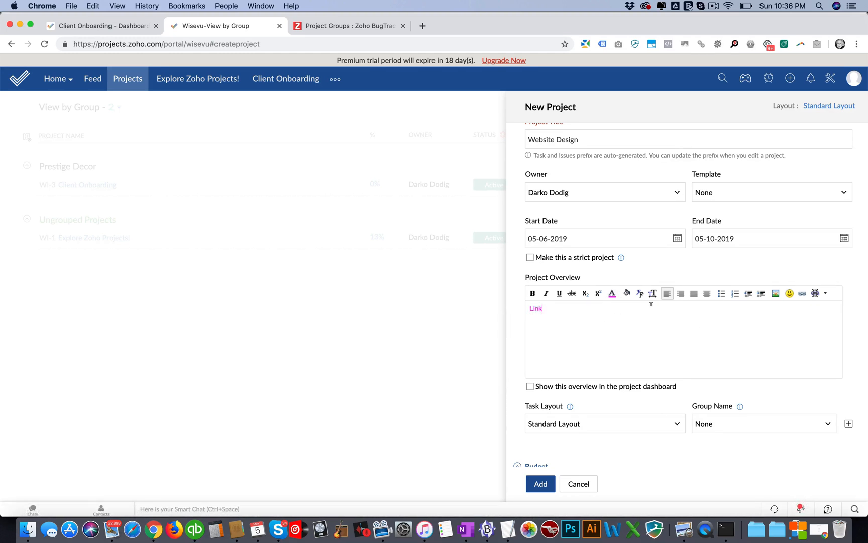
left_click(654, 293)
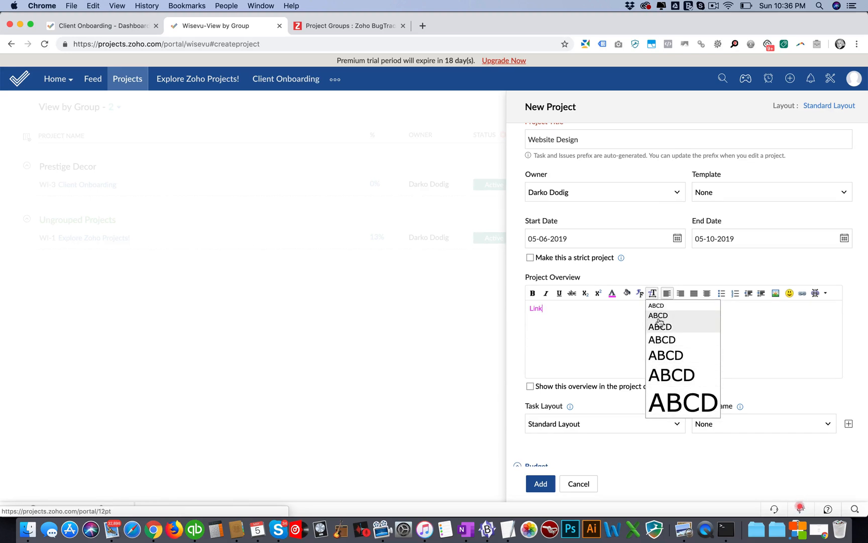
left_click(663, 355)
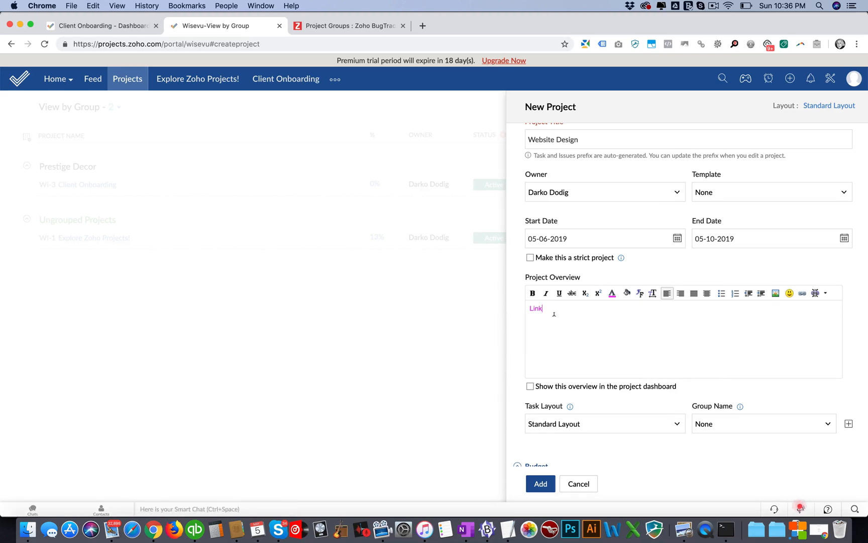
left_click(652, 293)
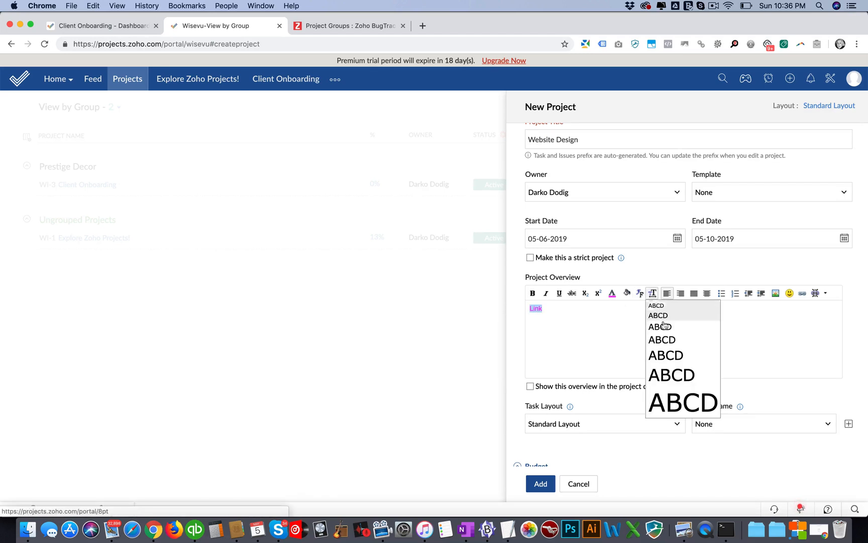
left_click(667, 358)
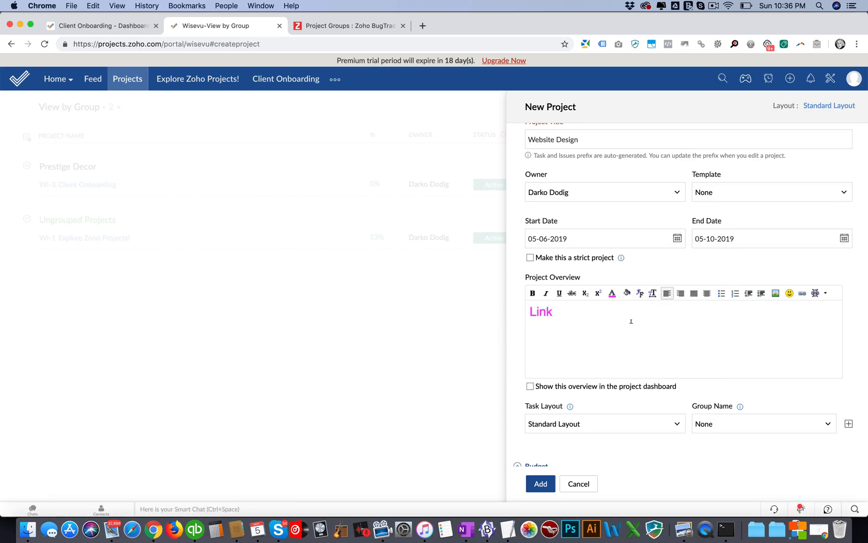
Step: Check the task layout information and assign the new project to the Prestige Decor group
scroll(634, 321, "down", 3)
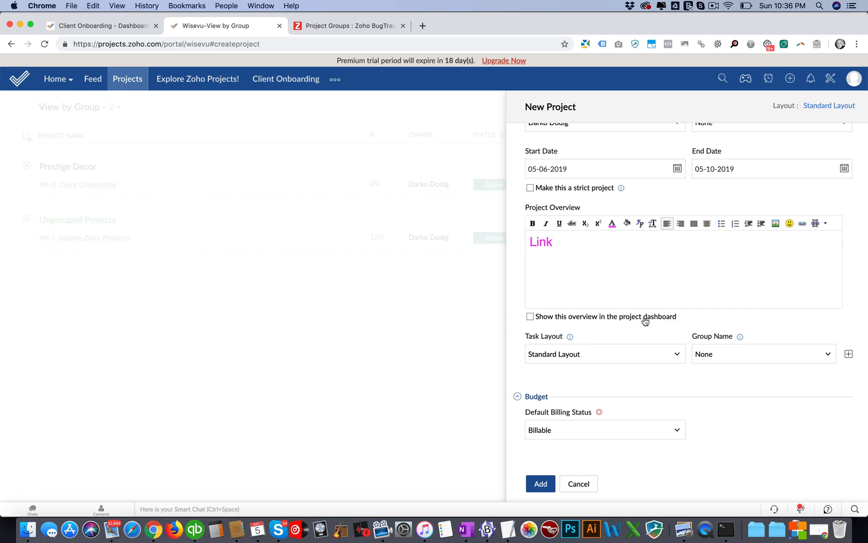
scroll(601, 297, "up", 2)
scroll(599, 299, "down", 1)
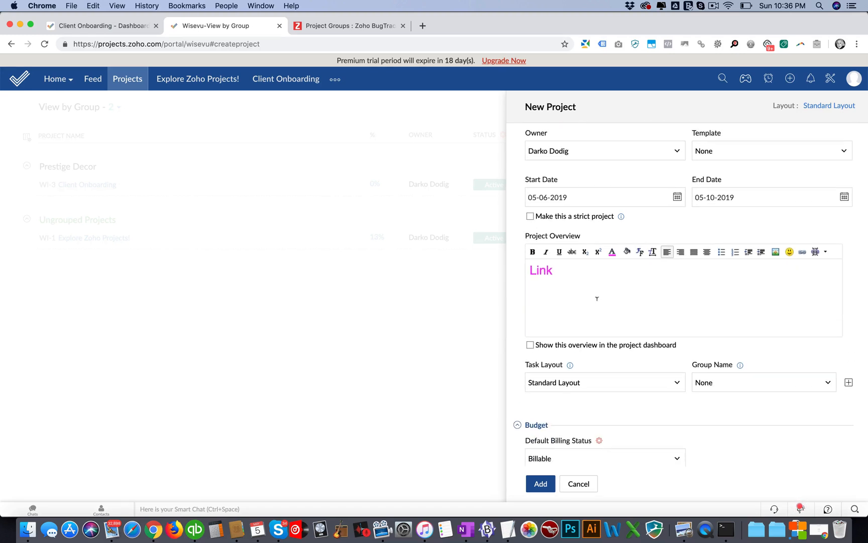
scroll(649, 374, "down", 2)
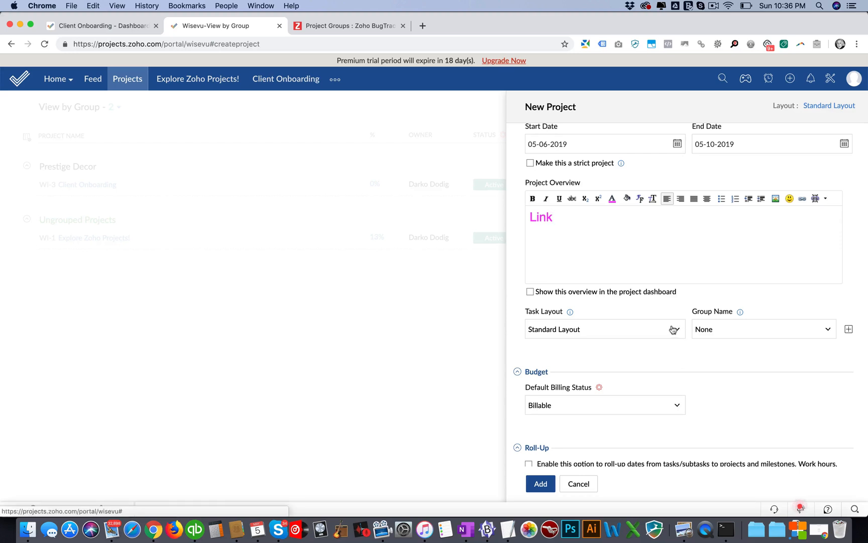
mouse_move(570, 312)
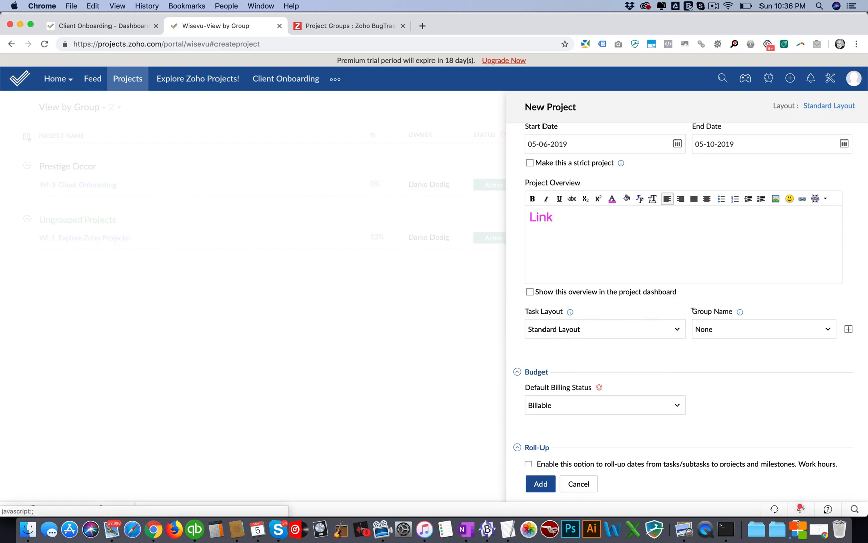
left_click(828, 329)
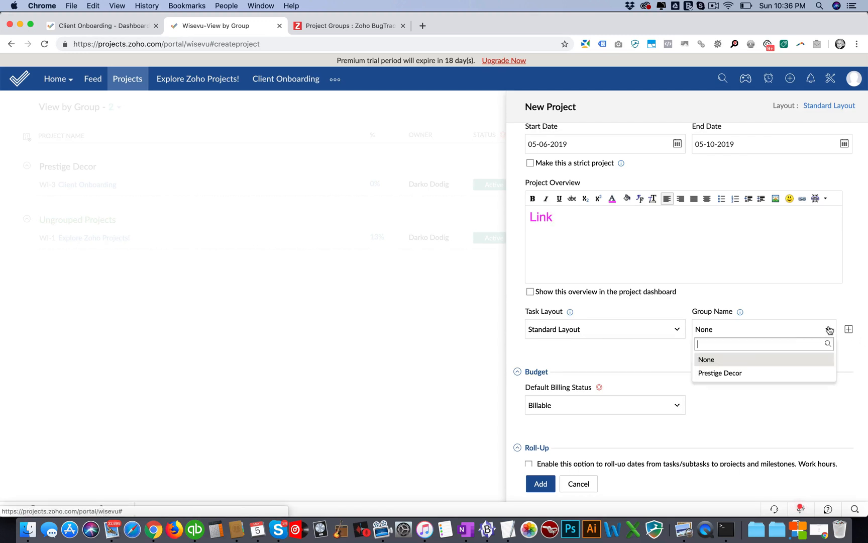
left_click(733, 373)
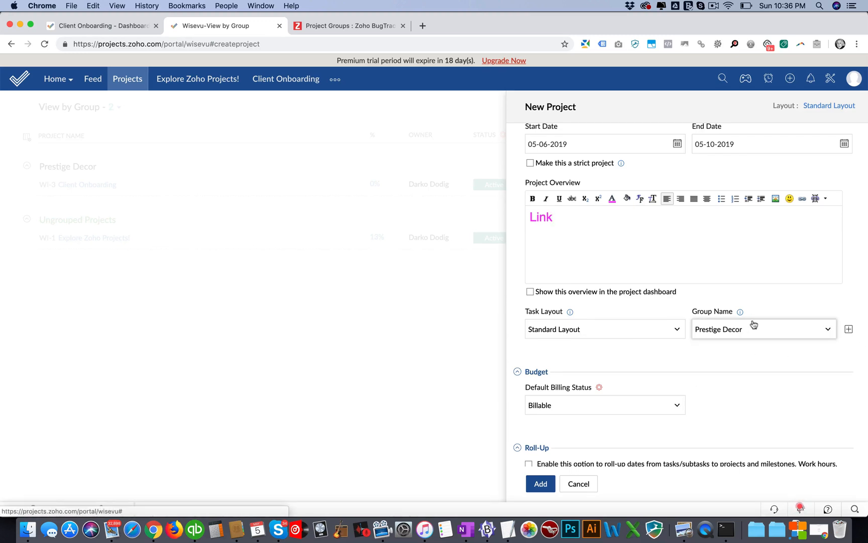
Step: Review the billing, roll-up, tab and access settings, keep their defaults, and add the project
scroll(753, 325, "down", 1)
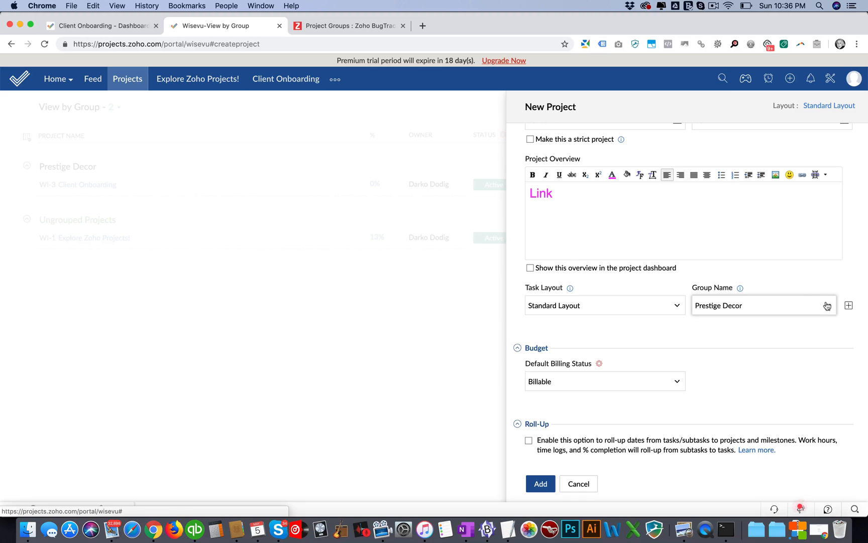
scroll(688, 339, "down", 4)
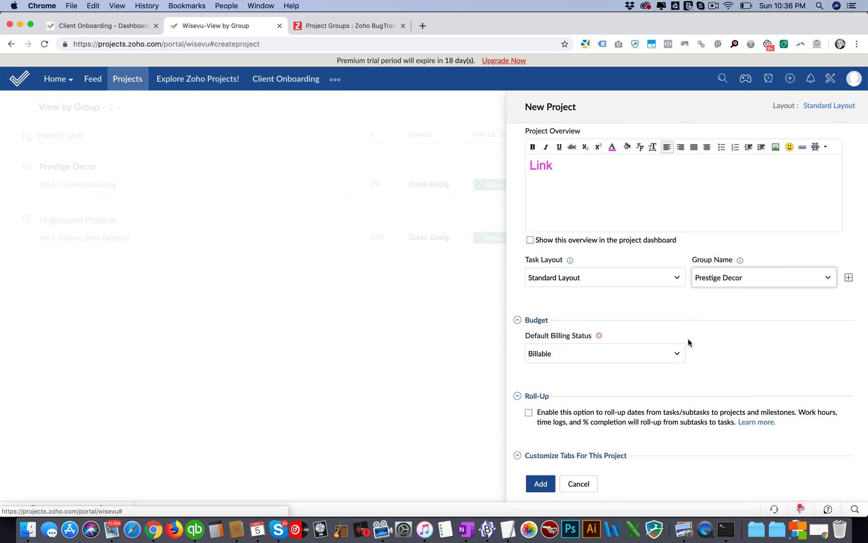
scroll(731, 341, "up", 2)
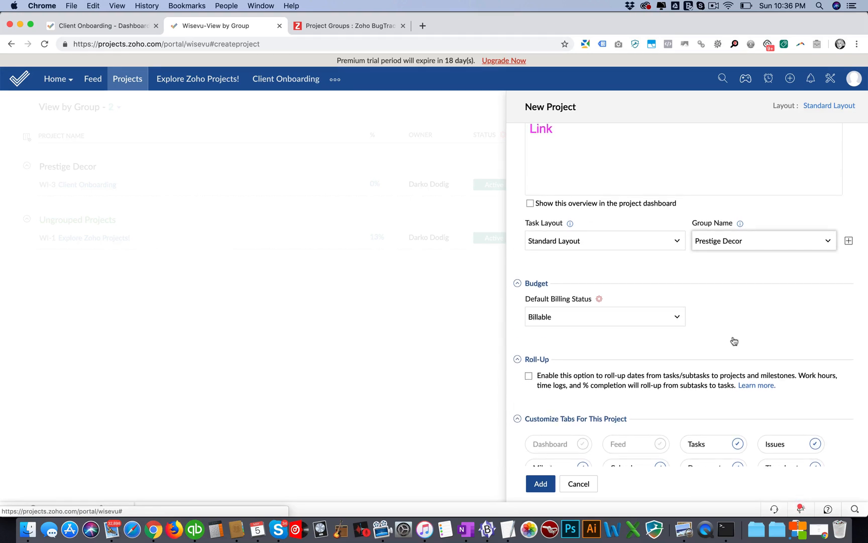
scroll(731, 342, "down", 1)
scroll(731, 341, "down", 7)
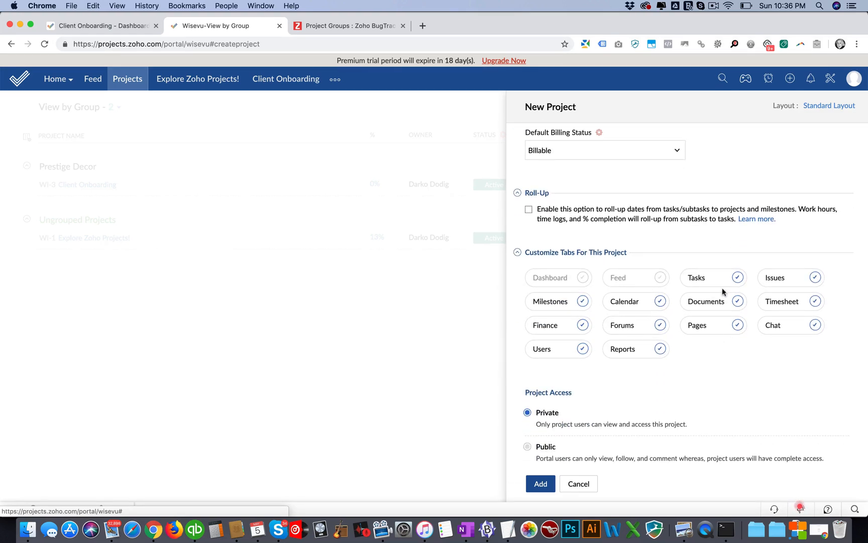
scroll(723, 321, "down", 1)
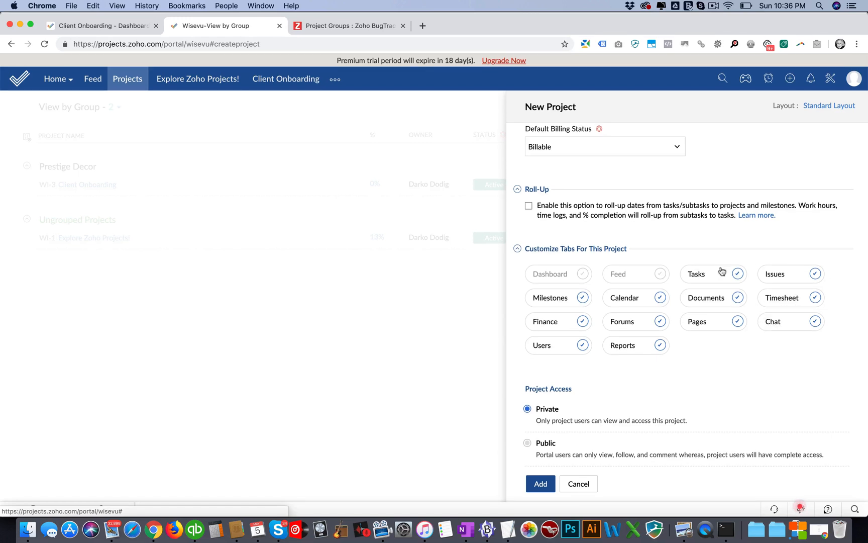
left_click(540, 483)
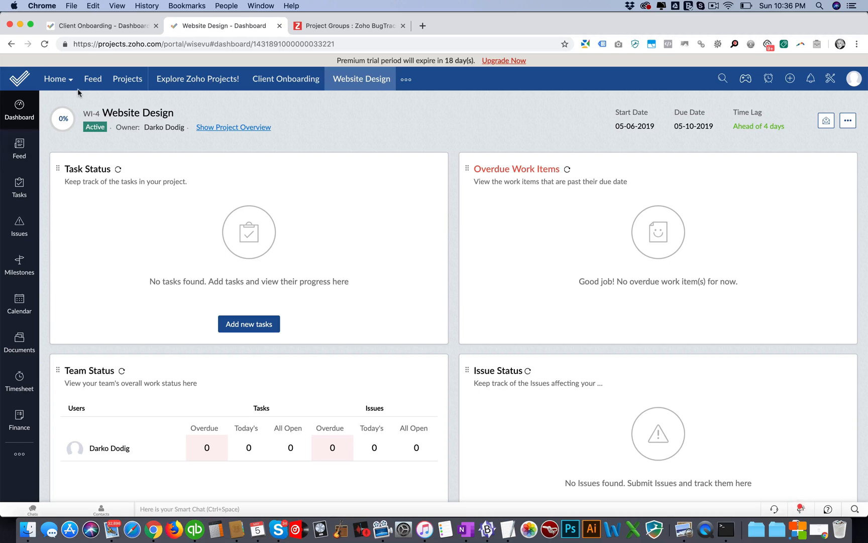
Step: Open the Website Design project's dashboard from the Prestige Decor group in the project list
left_click(121, 79)
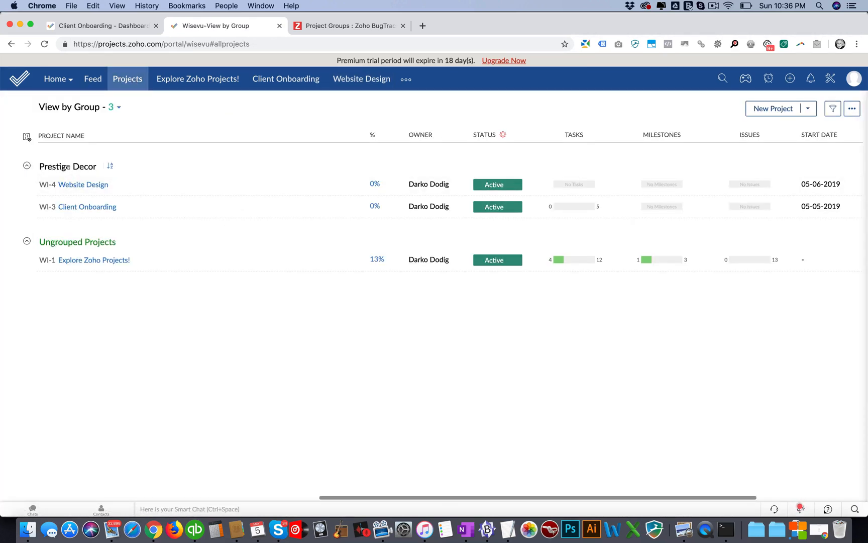
left_click(86, 185)
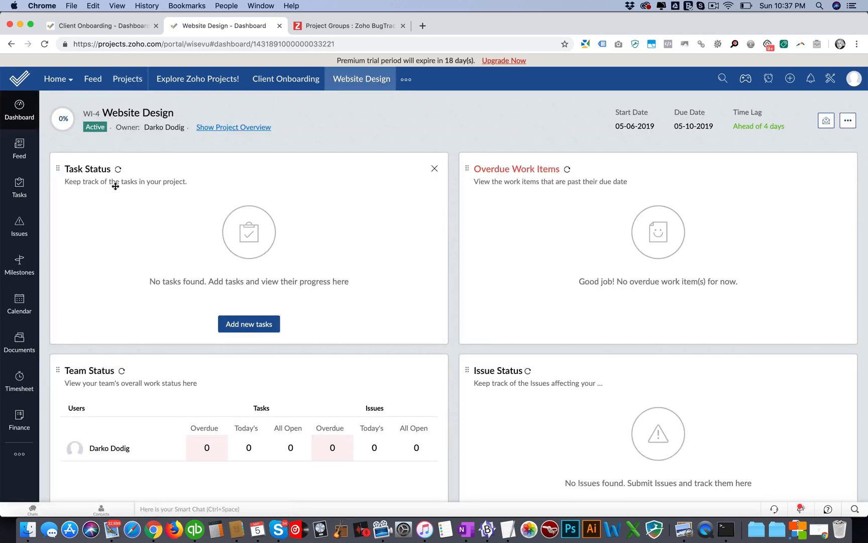
Step: Check the Website Design tasks, and open the task list of the Client Onboarding project in the Prestige Decor group
left_click(19, 188)
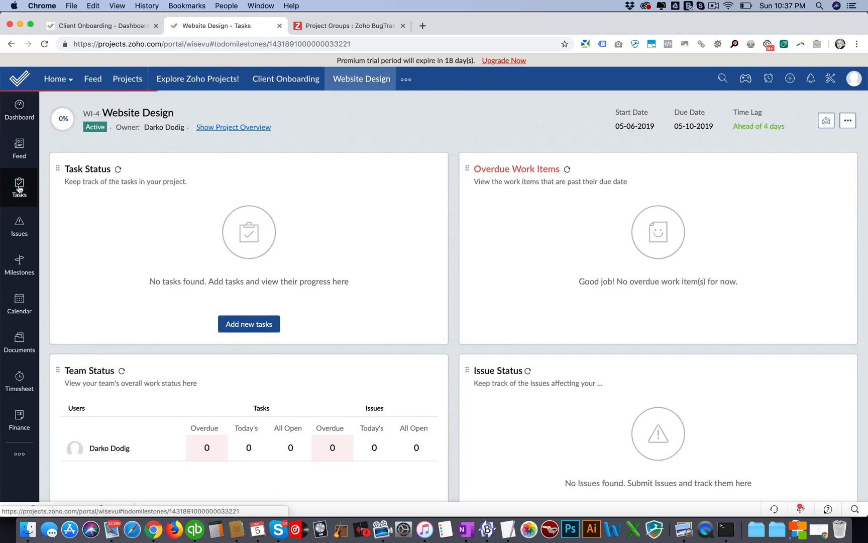
left_click(132, 79)
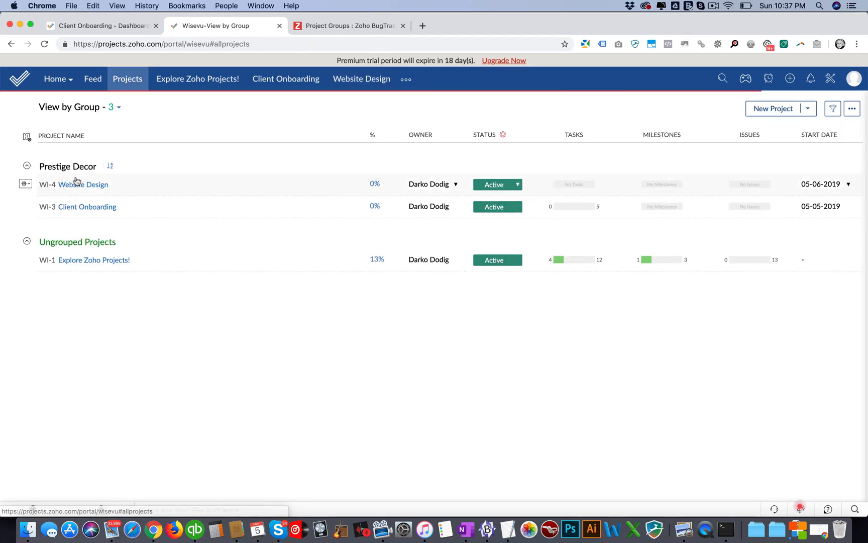
left_click(80, 208)
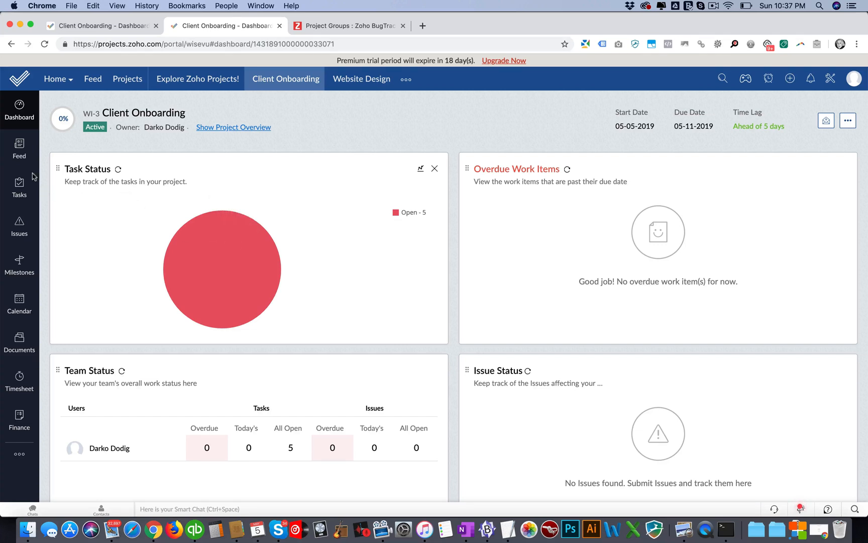
left_click(17, 182)
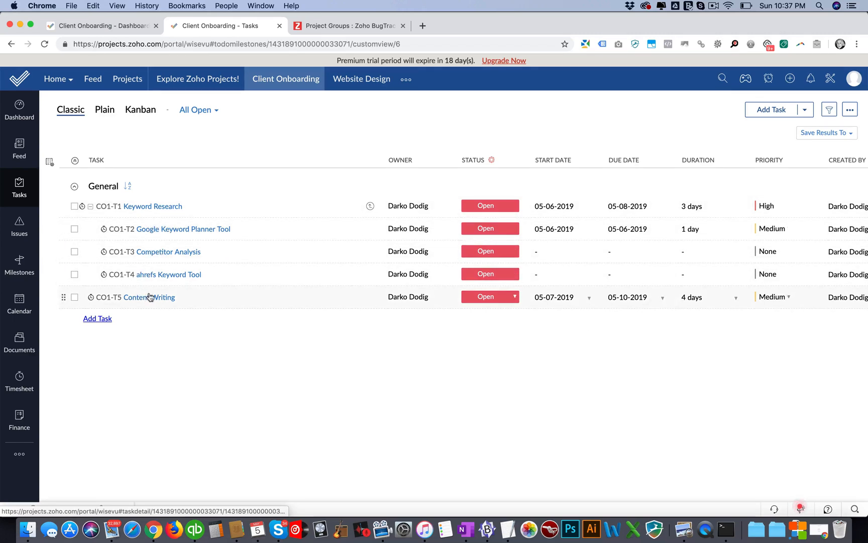
Step: Examine the task-adding options and the new task form's fields for Client Onboarding, and close the form without adding a task
left_click(805, 110)
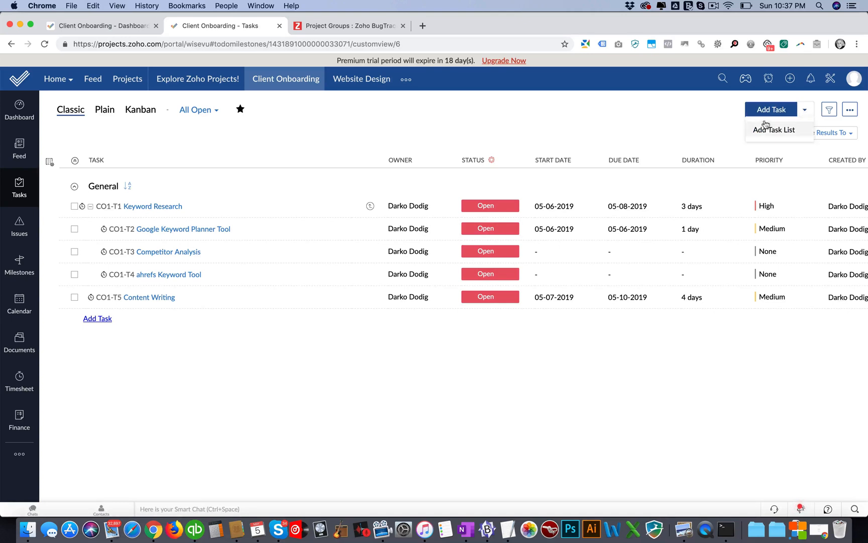
left_click(766, 112)
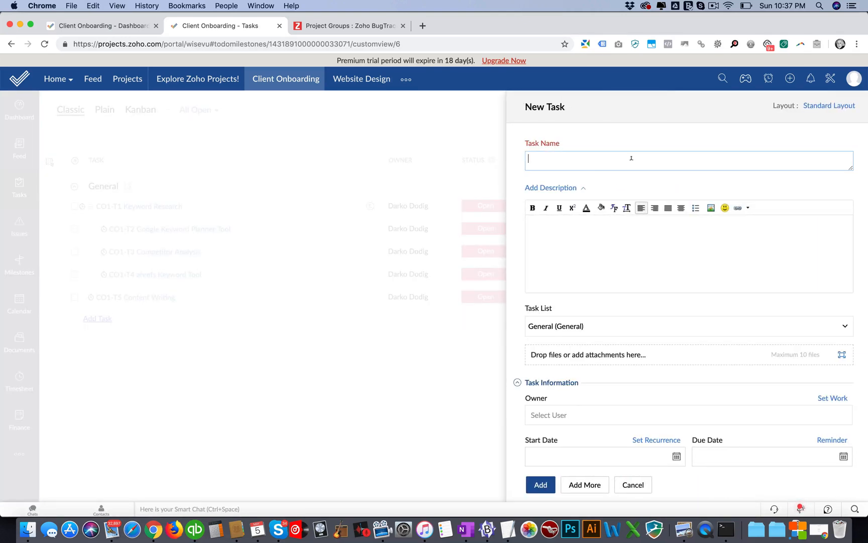
scroll(605, 248, "down", 3)
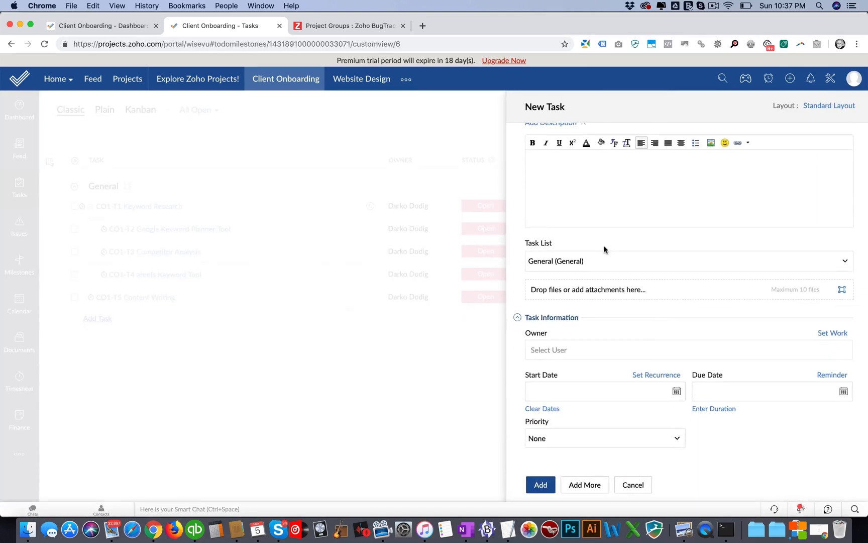
scroll(607, 248, "up", 2)
scroll(607, 248, "down", 2)
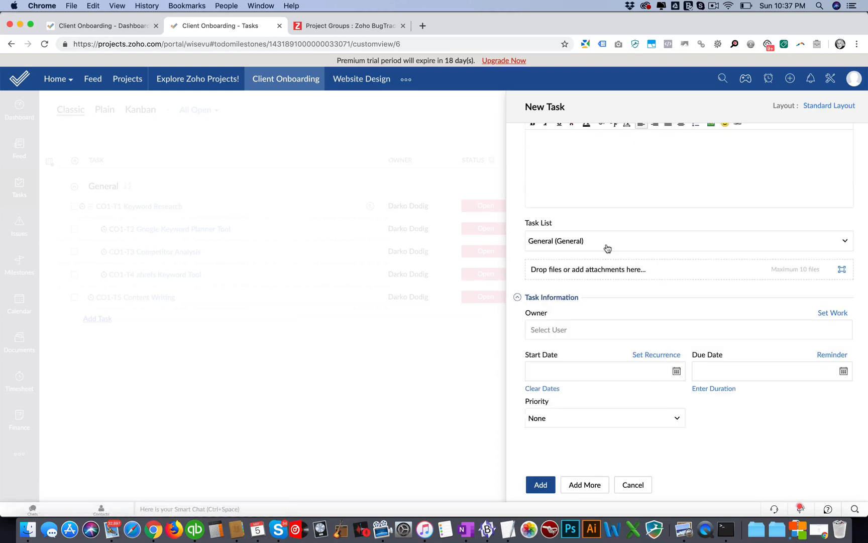
left_click(633, 484)
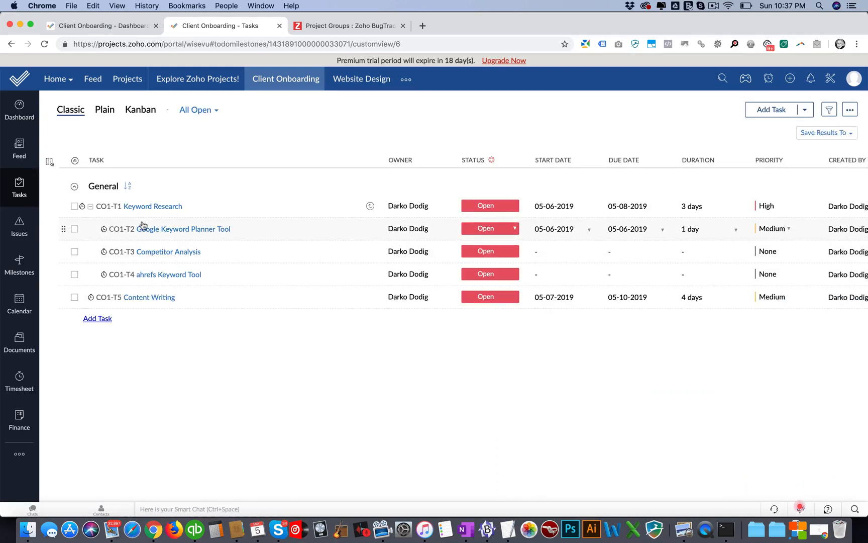
left_click(770, 110)
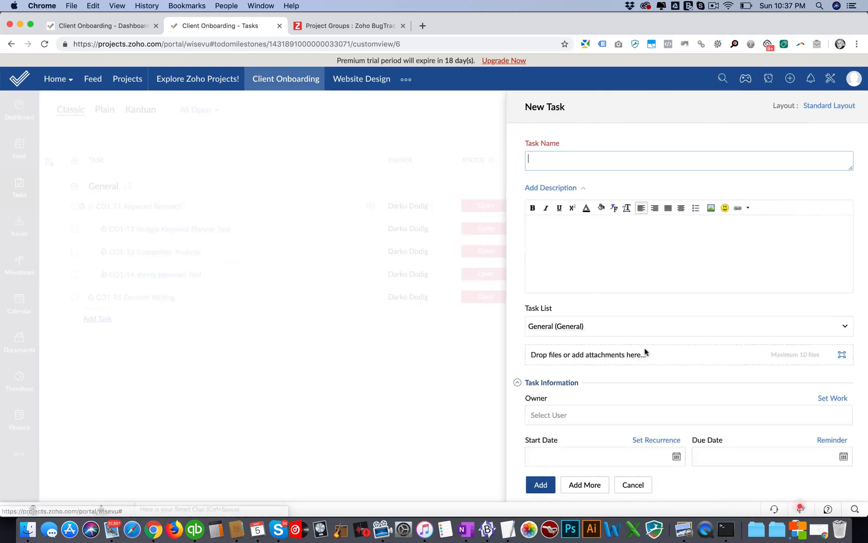
scroll(645, 351, "down", 3)
left_click(632, 484)
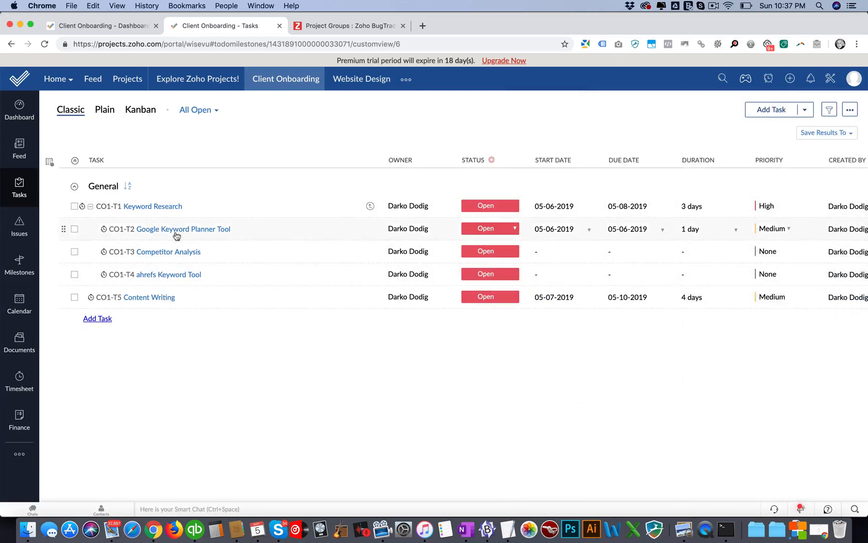
Step: Examine the Keyword Research task's description, task information and subtasks
left_click(146, 206)
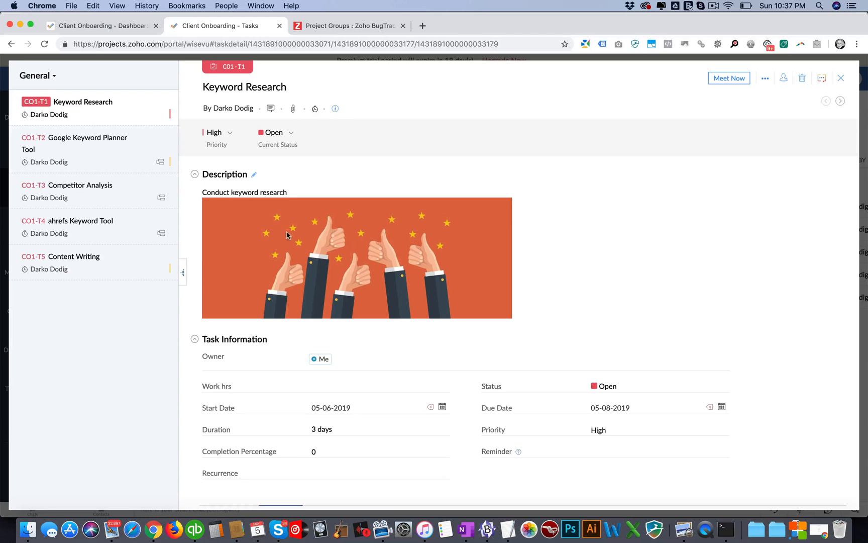
scroll(319, 239, "down", 5)
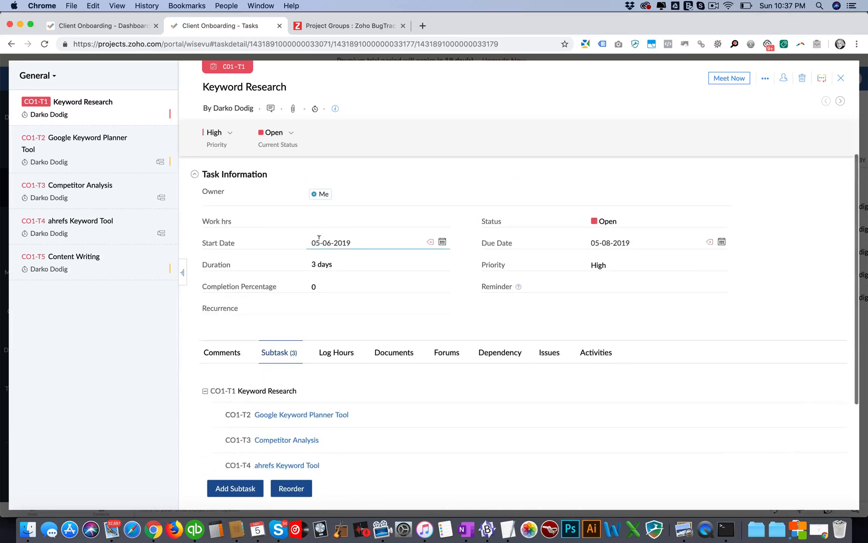
scroll(318, 239, "up", 1)
scroll(317, 239, "down", 5)
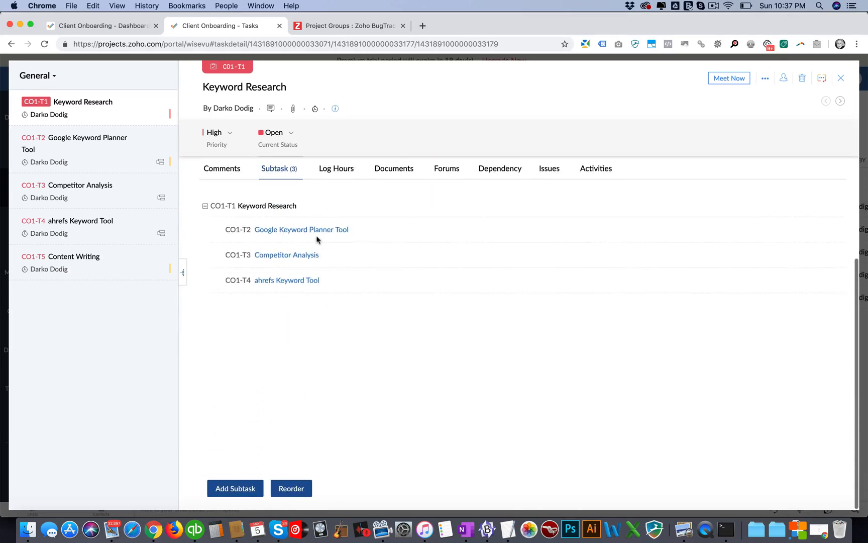
scroll(293, 231, "up", 2)
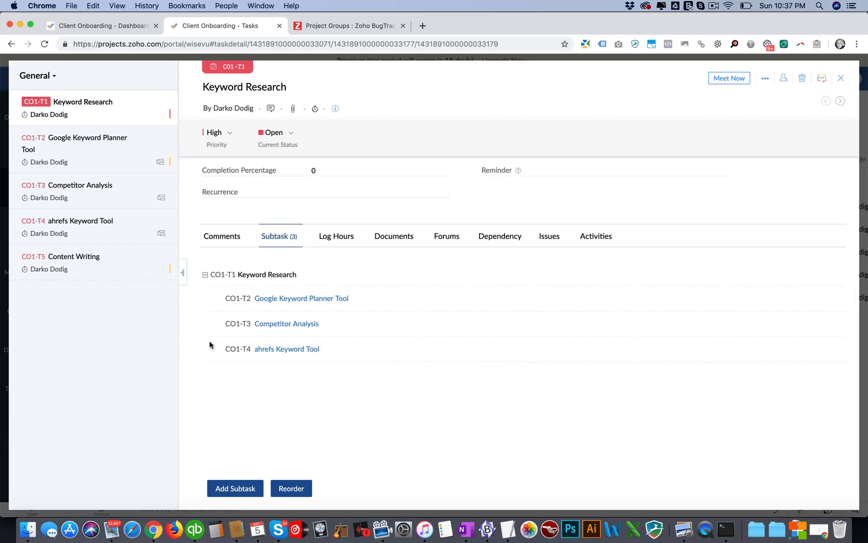
Step: View the Google Keyword Planner Tool subtask's details and status choices, and return to the task list
left_click(266, 299)
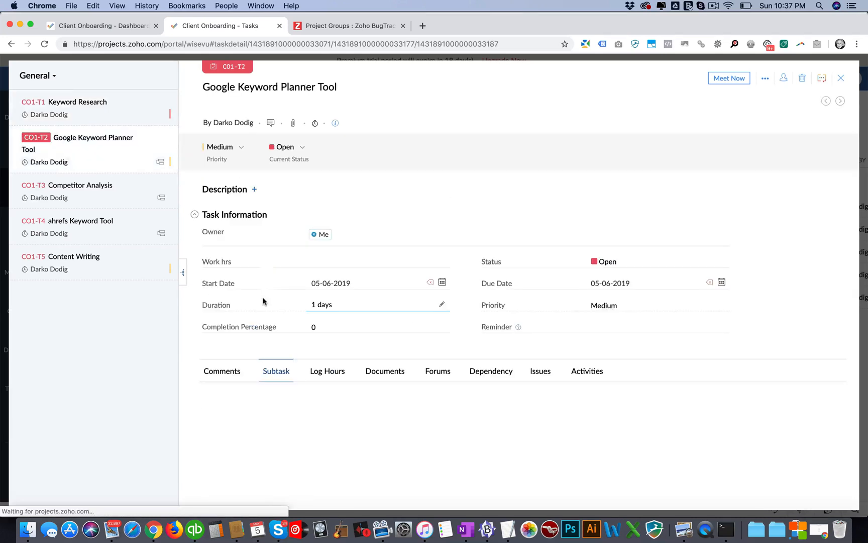
left_click(722, 260)
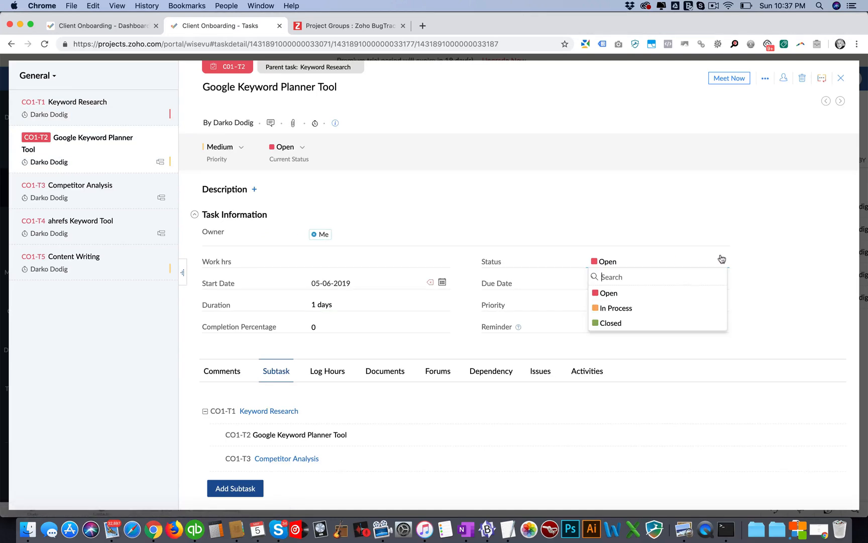
scroll(336, 472, "down", 3)
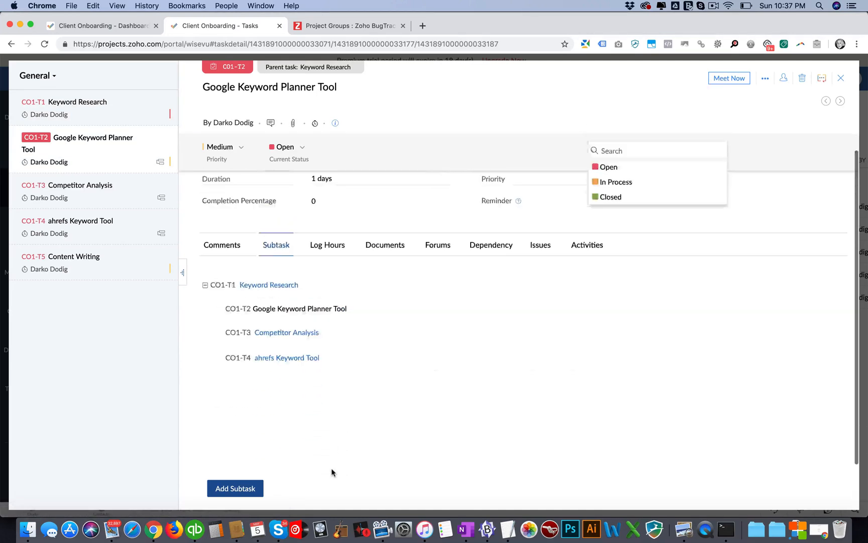
scroll(335, 472, "up", 3)
left_click(841, 78)
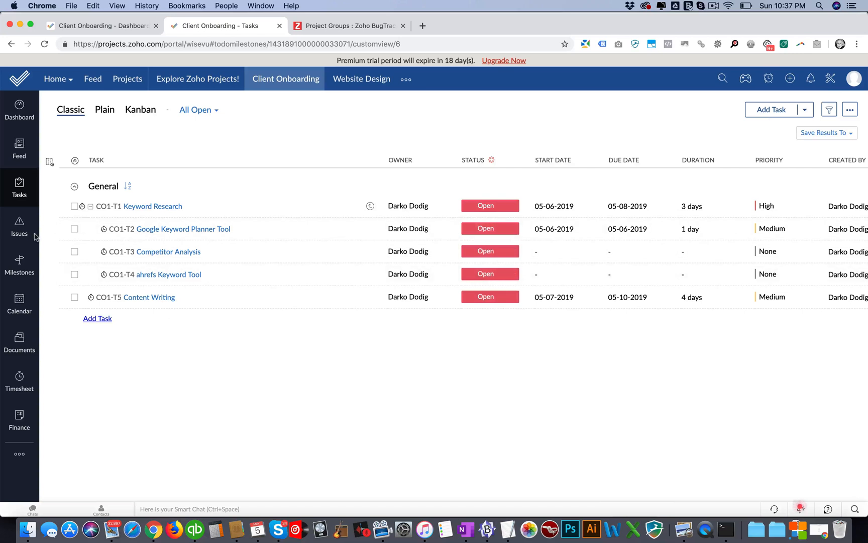
Step: Set the status of the Google Keyword Planner Tool subtask to Closed
left_click(74, 229)
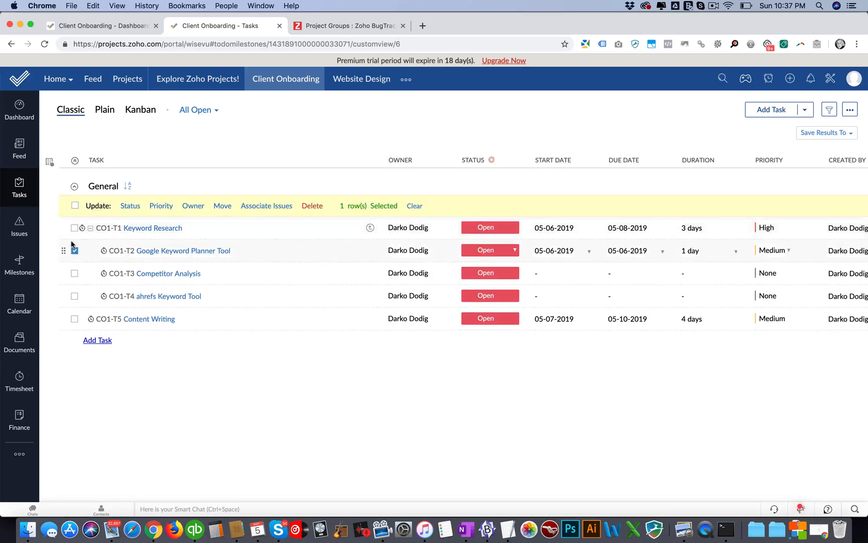
left_click(129, 207)
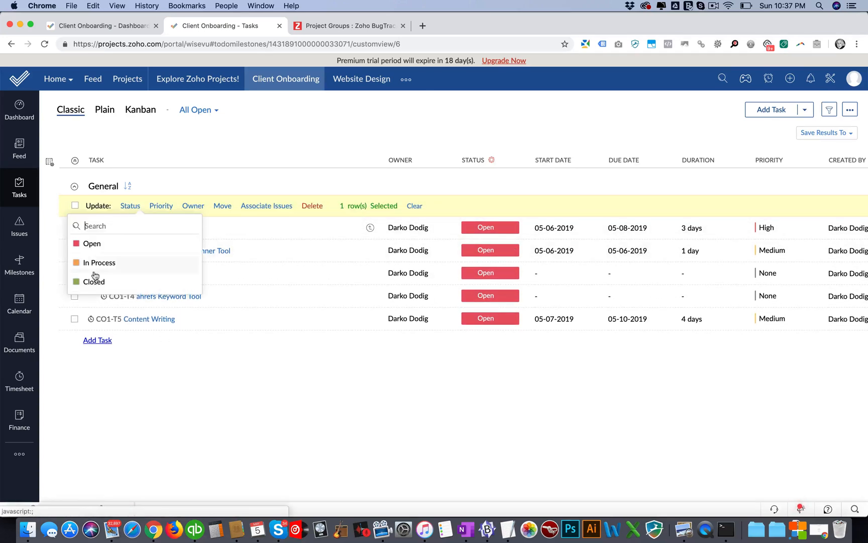
left_click(89, 279)
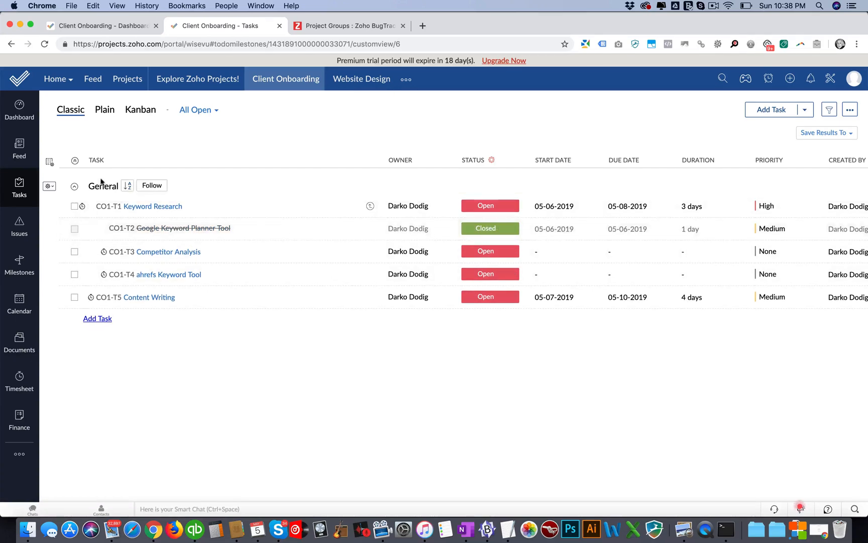
Step: Set the priority of the Competitor Analysis subtask to Low
left_click(74, 251)
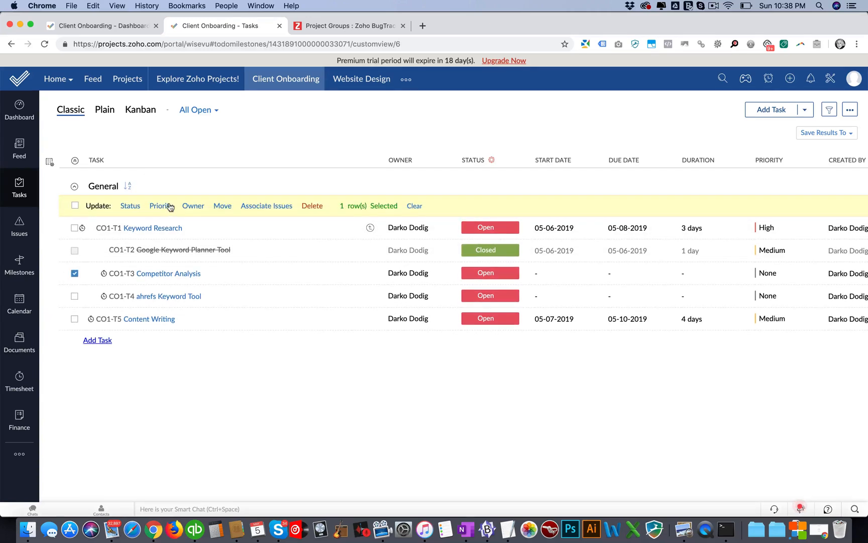
left_click(168, 206)
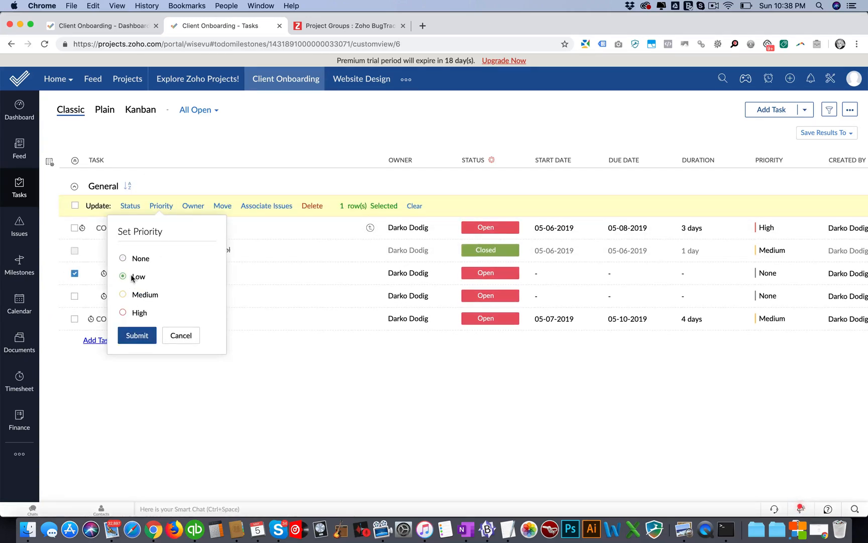
left_click(128, 335)
Step: Set the Competitor Analysis subtask's completion to 30 % and look over the remaining task columns
scroll(222, 236, "right", 10)
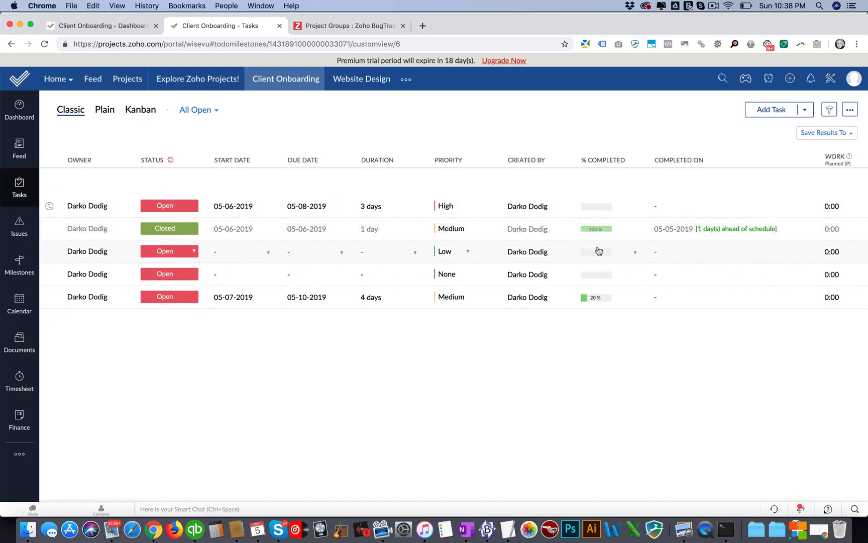
left_click(601, 252)
left_click(583, 323)
scroll(603, 266, "right", 5)
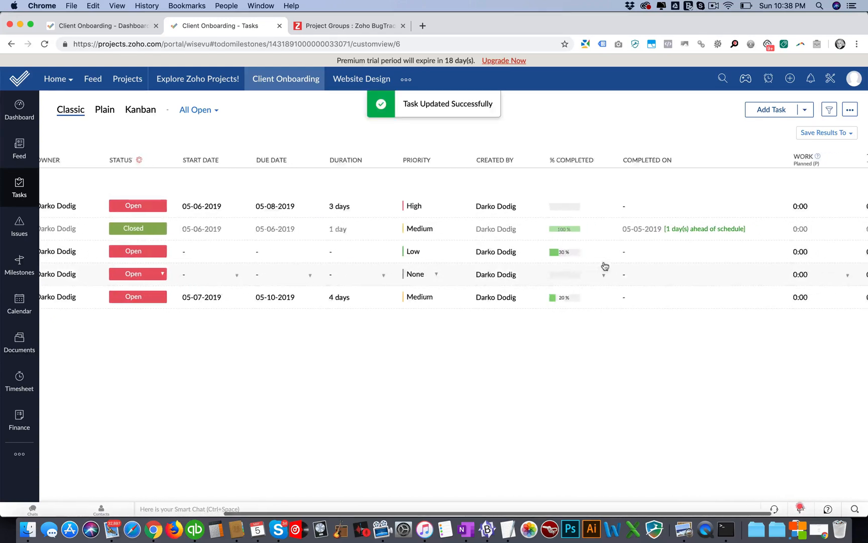
scroll(602, 266, "left", 10)
scroll(602, 267, "right", 1)
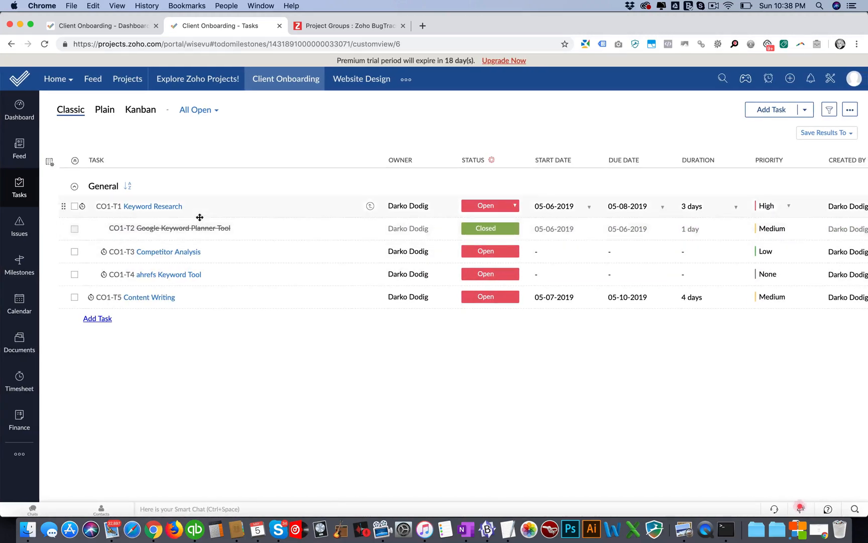
Step: Review Client Onboarding's project details and tab organization in the setup, and the profile page of the personal preferences
left_click(830, 78)
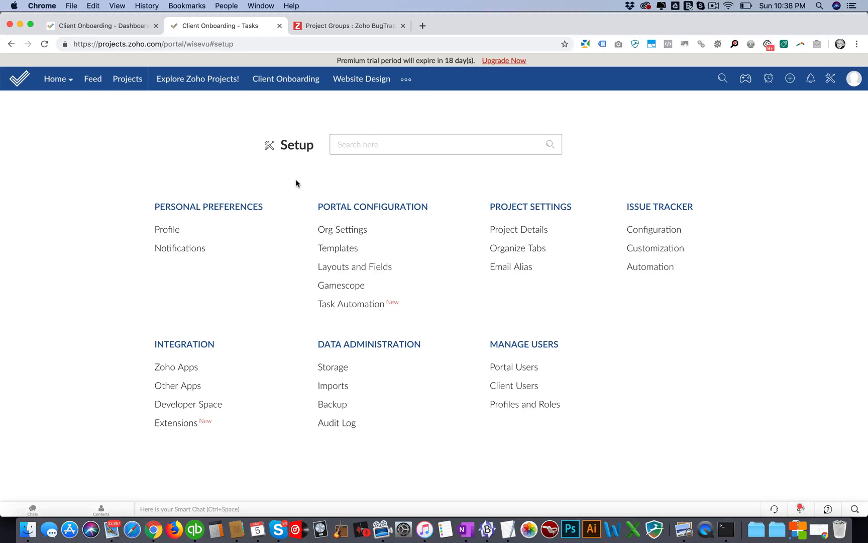
left_click(502, 229)
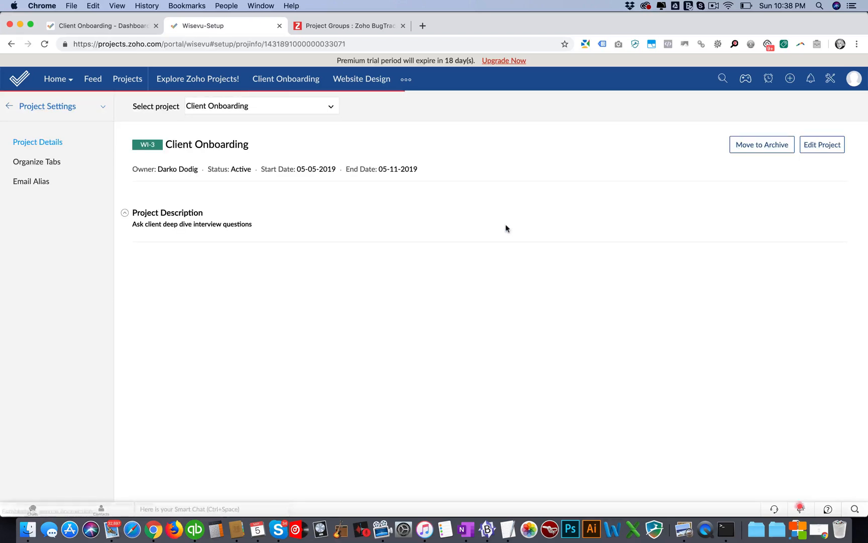
left_click(42, 162)
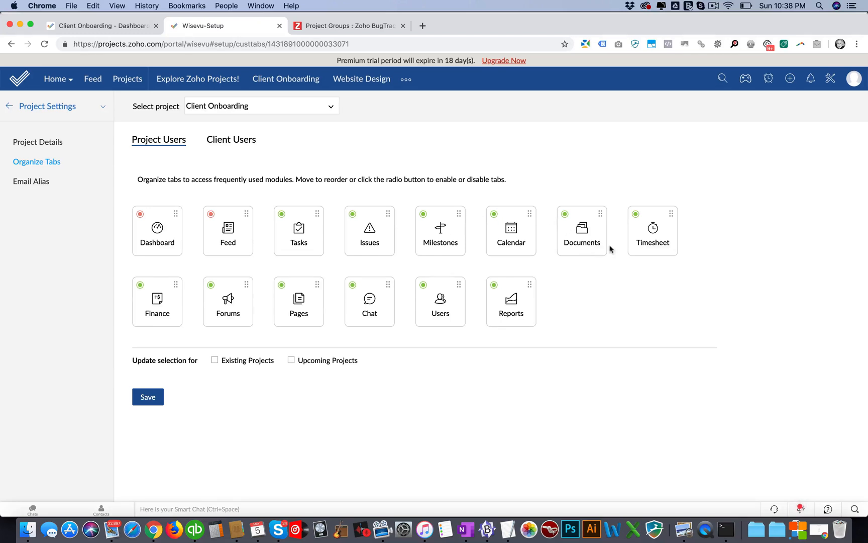
left_click(90, 107)
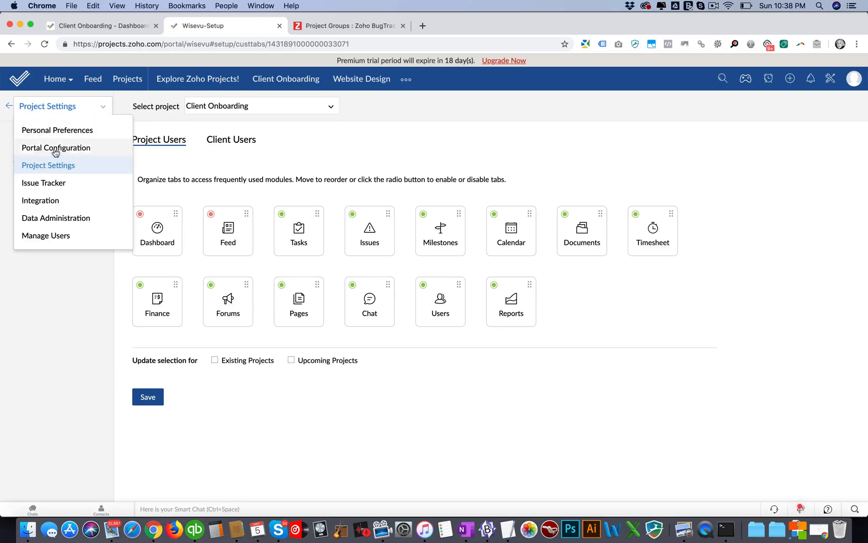
left_click(54, 131)
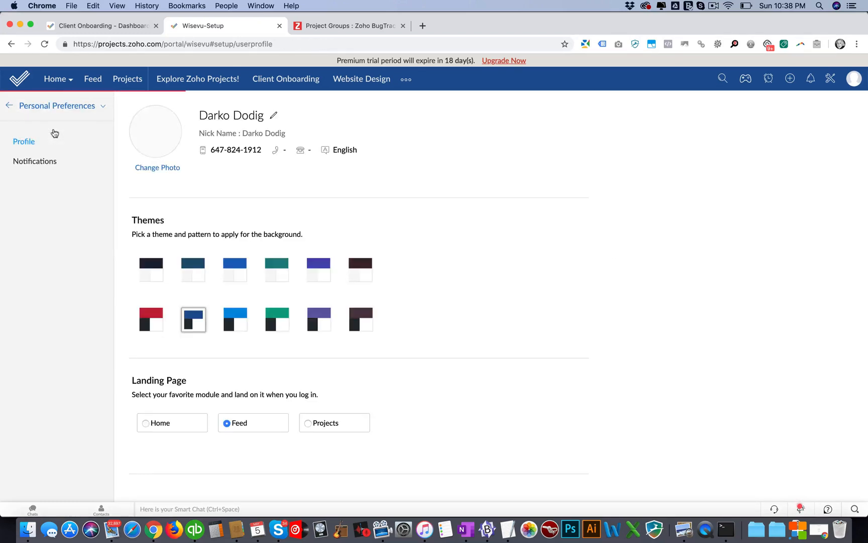
Step: Review Client Onboarding's editable project details and its tab organization in the project settings
left_click(93, 106)
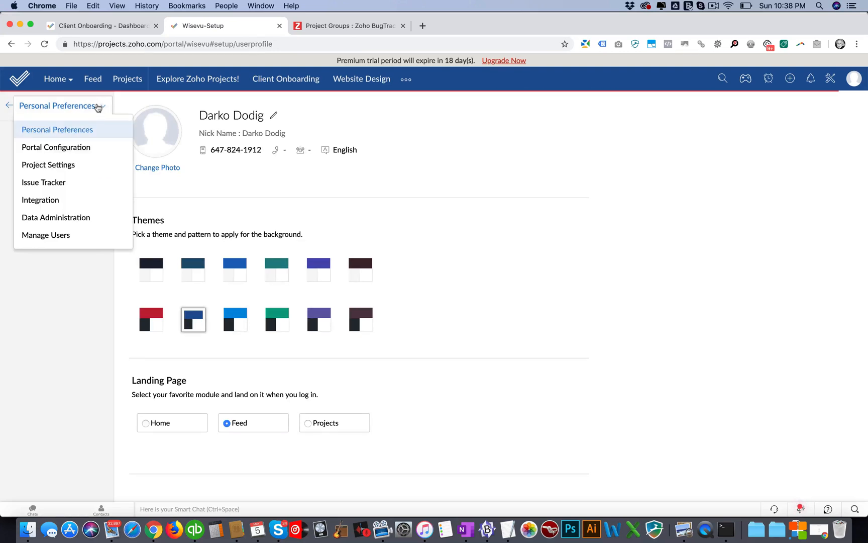
left_click(50, 162)
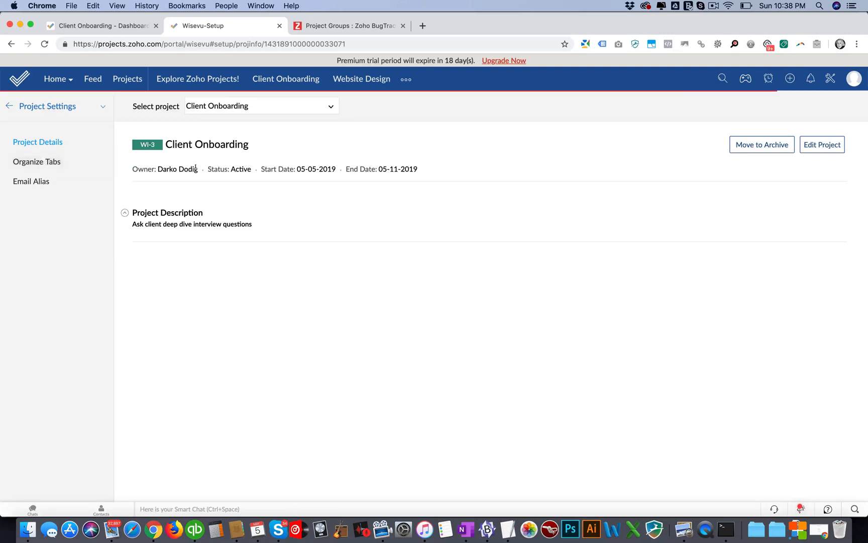
left_click(817, 144)
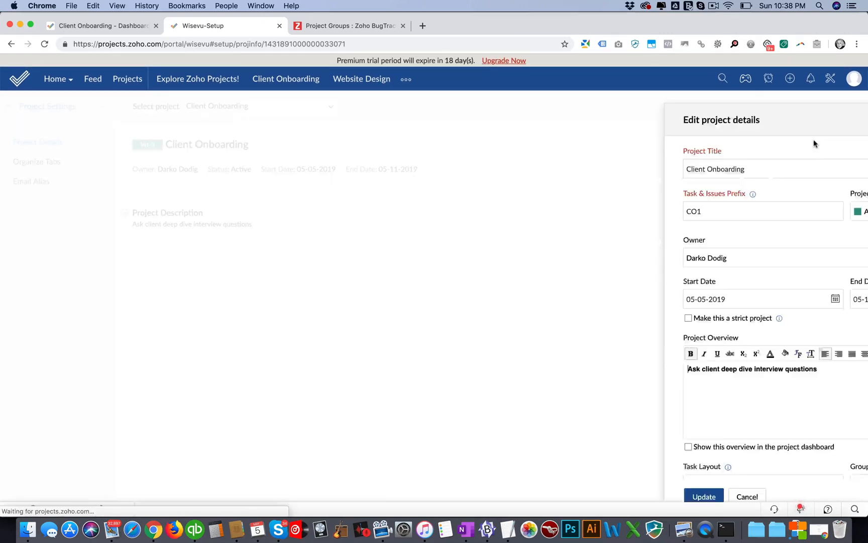
left_click(588, 483)
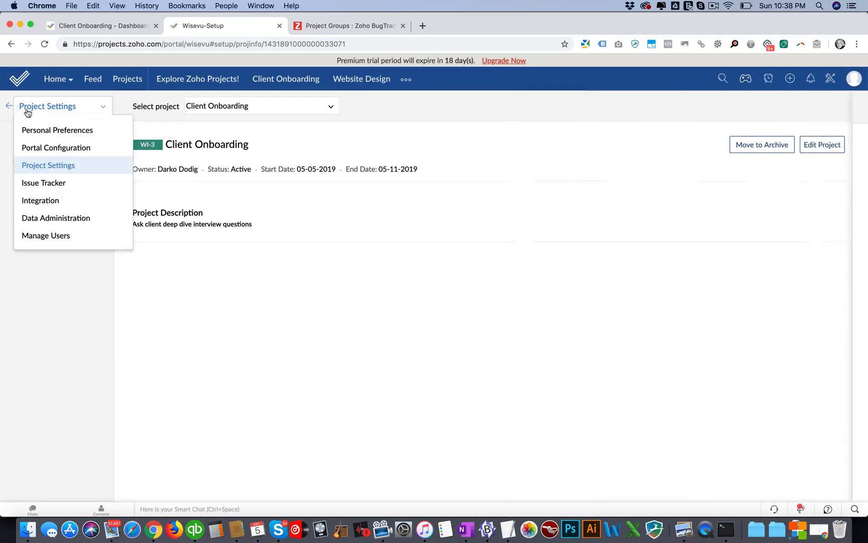
left_click(9, 104)
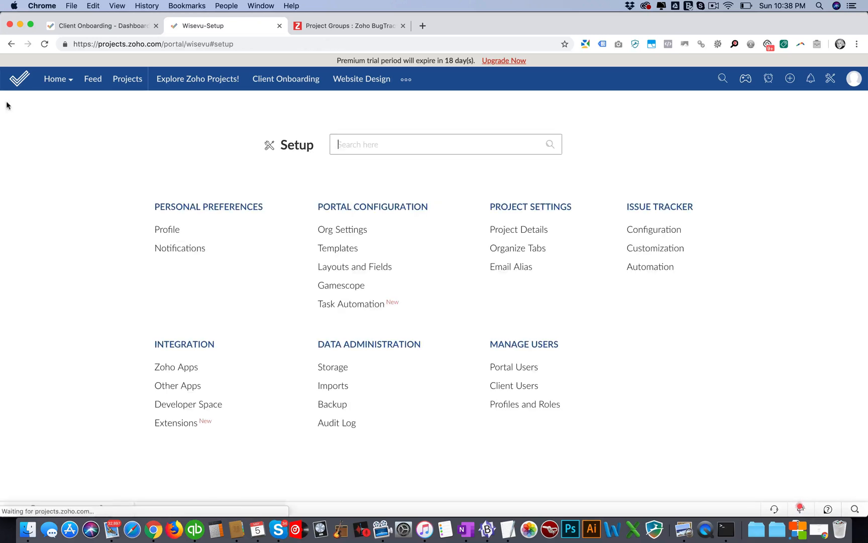
left_click(521, 249)
left_click(95, 109)
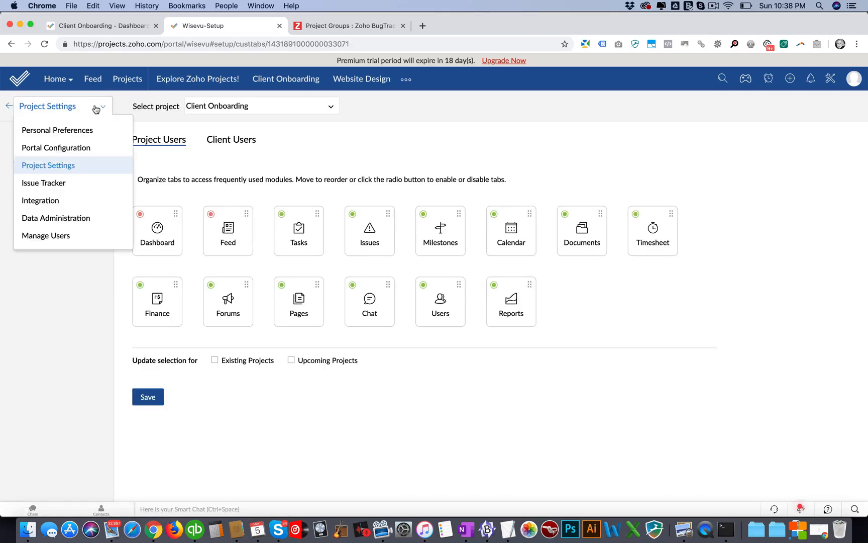
Step: Examine the portal configuration and the Standard Layout for projects, including its Project Information and Budget sections, and leave the layout without saving
left_click(69, 147)
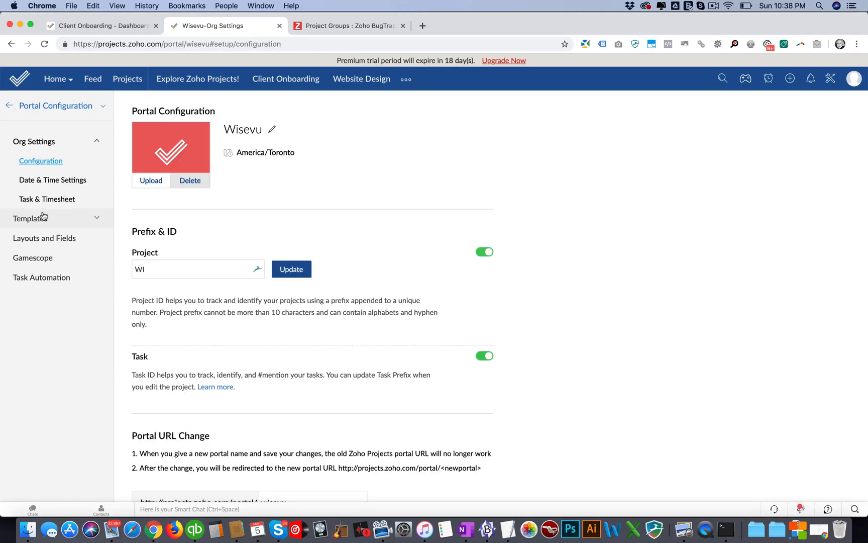
left_click(39, 238)
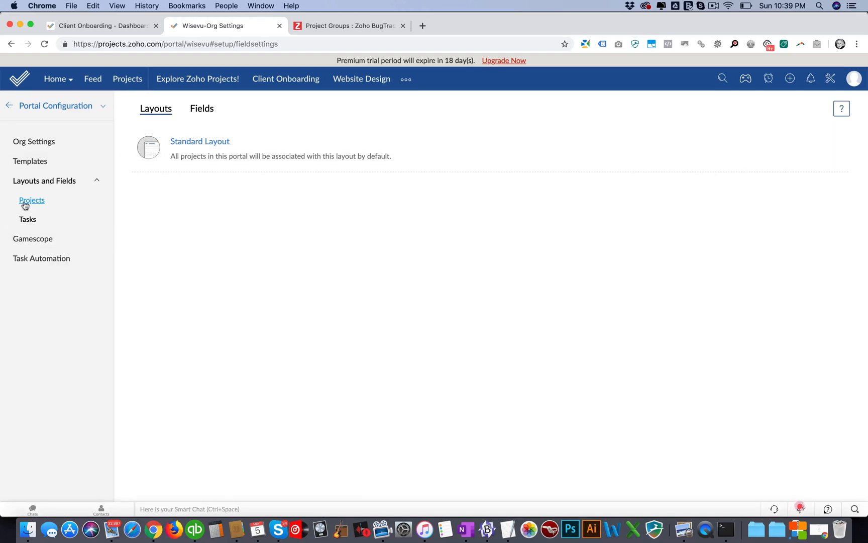
left_click(189, 143)
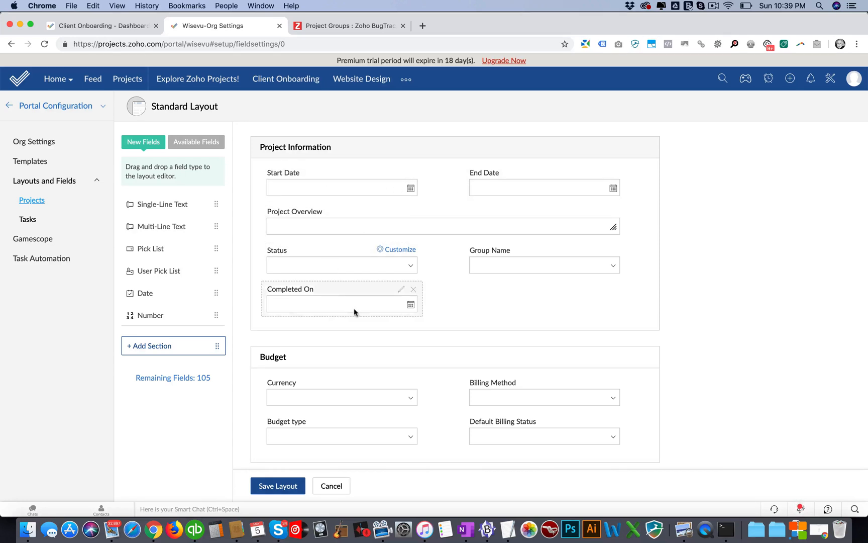
scroll(422, 333, "down", 3)
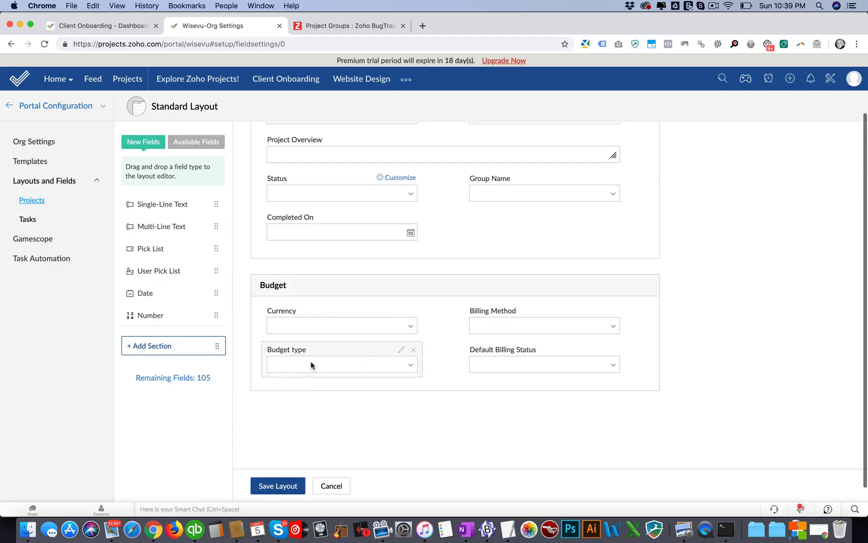
scroll(431, 285, "up", 3)
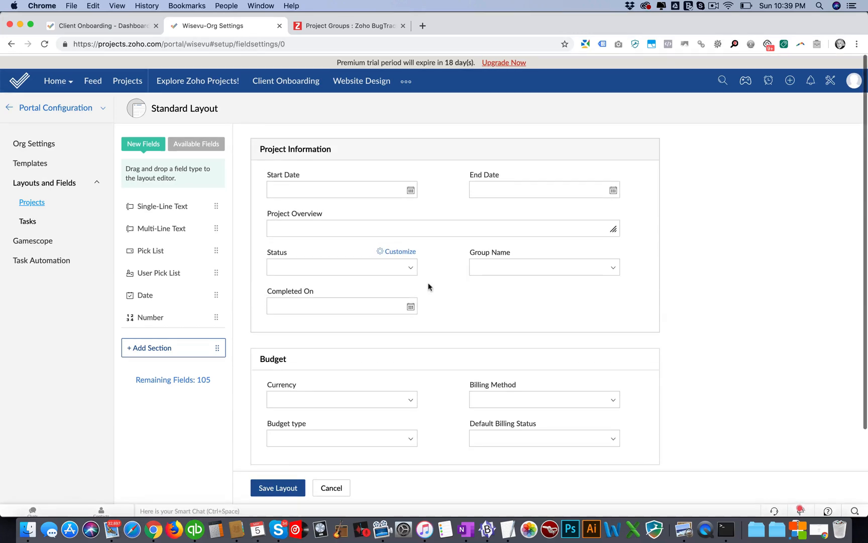
scroll(428, 285, "down", 4)
left_click(331, 484)
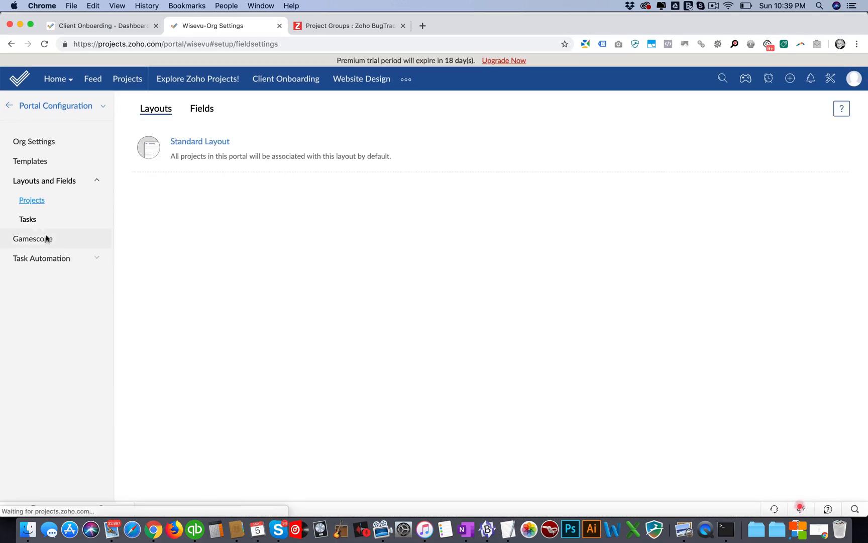
Step: Try to add a Multi-Line Text field to the Standard Layout for tasks, and return to the setup overview
left_click(27, 219)
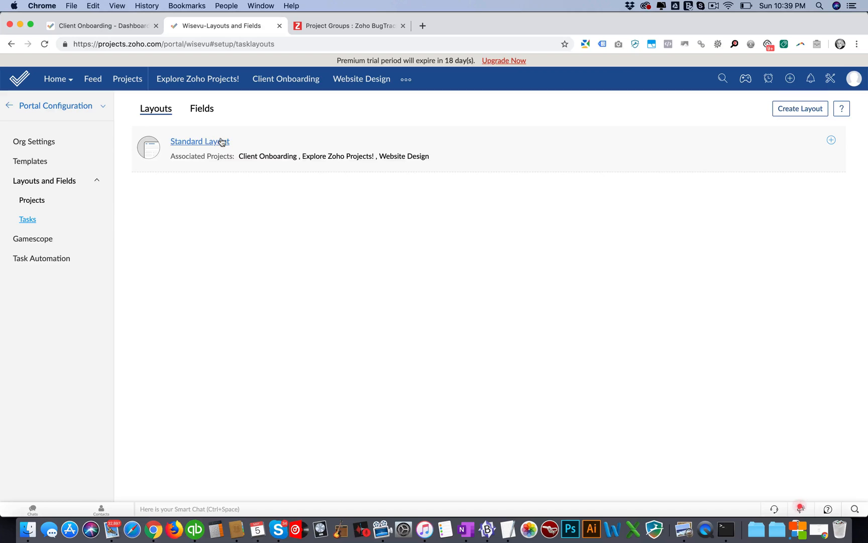
left_click(205, 142)
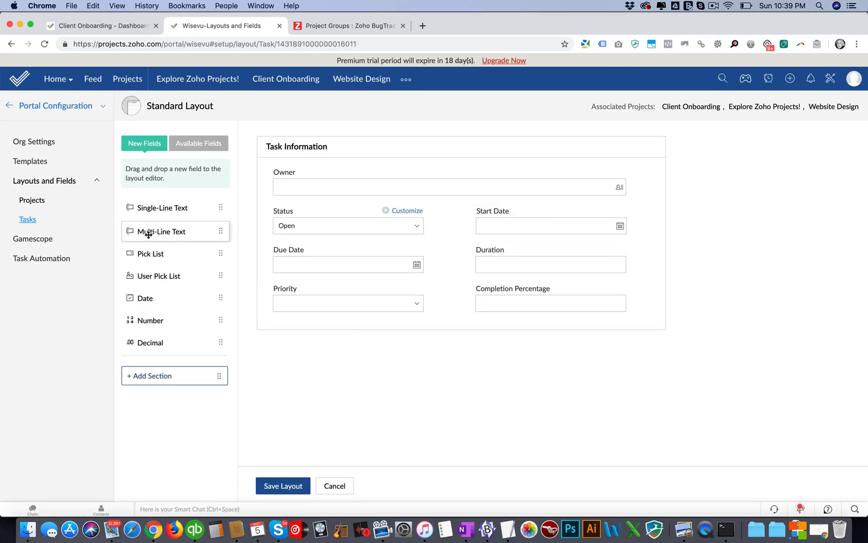
left_click_drag(150, 230, 254, 306)
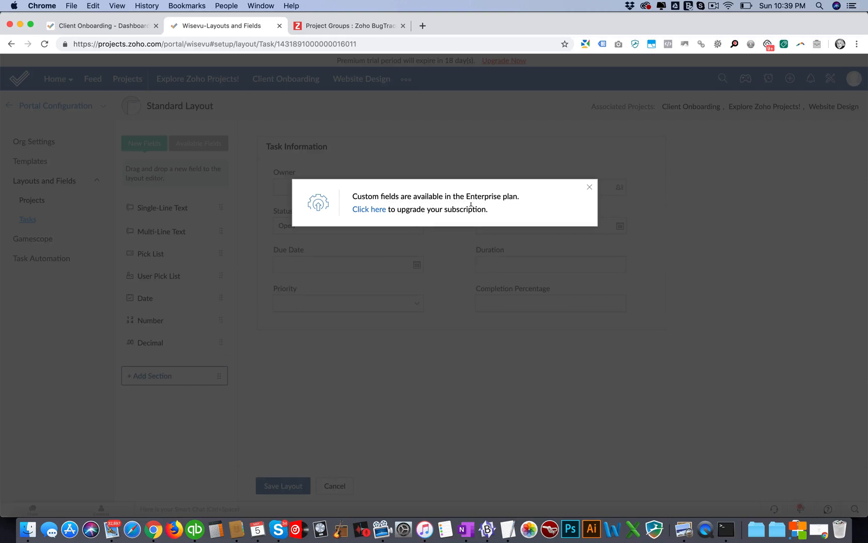
left_click(590, 188)
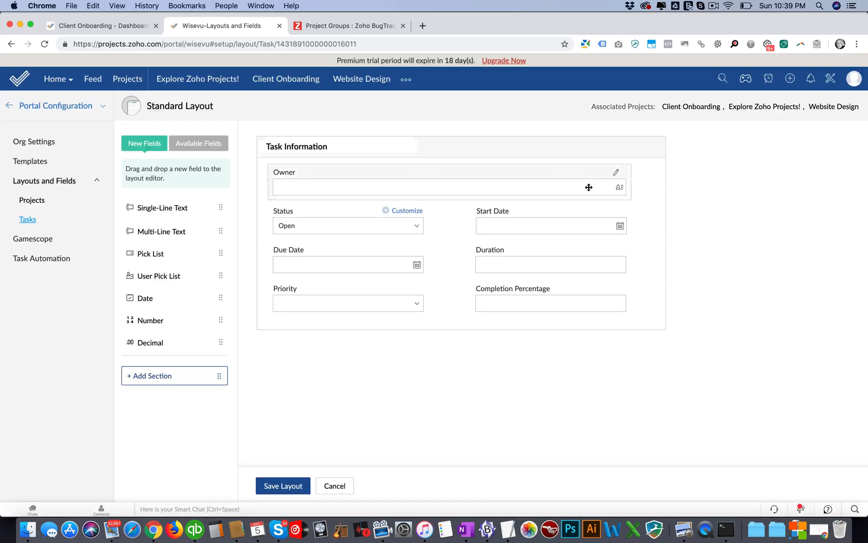
left_click(335, 486)
left_click(7, 106)
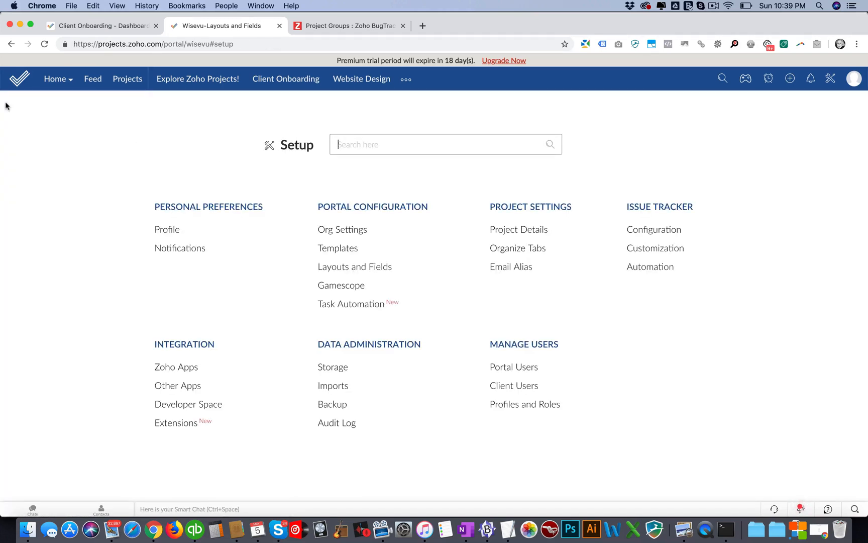
Step: Look over the Website Design project's dashboard, feed and task list
left_click(127, 81)
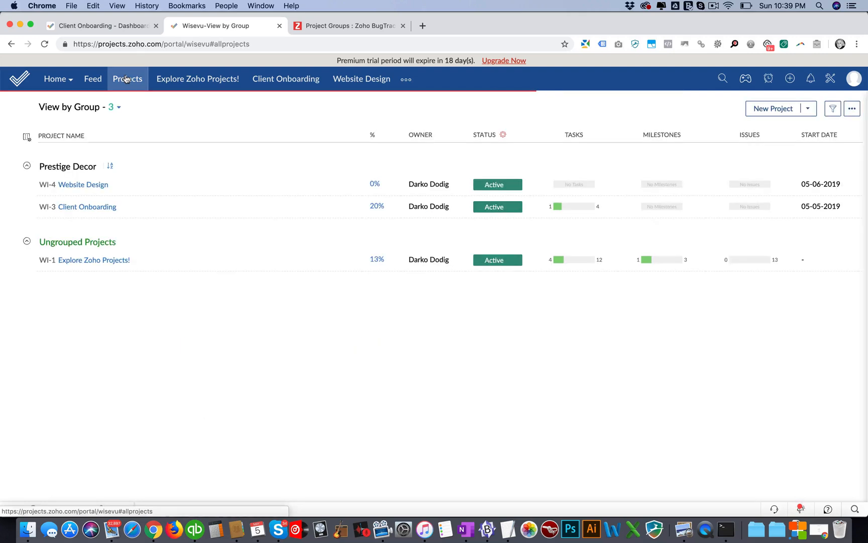
left_click(88, 185)
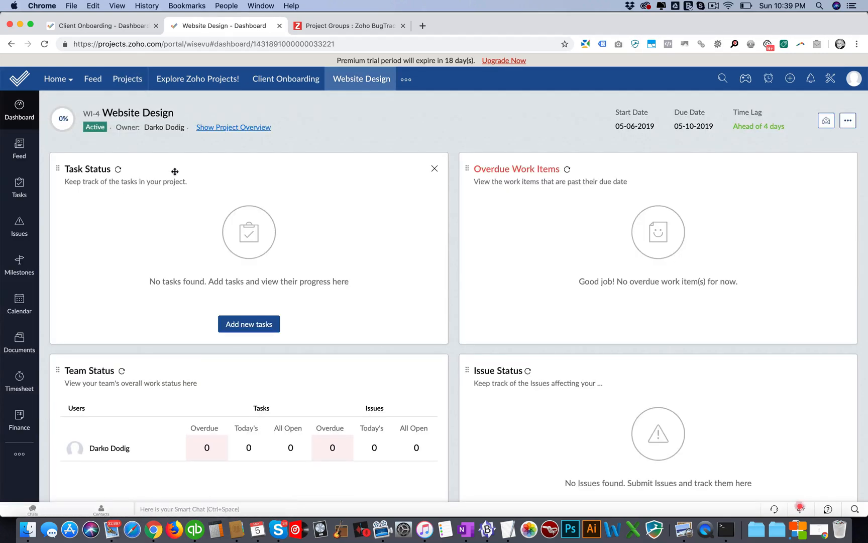
left_click(20, 150)
left_click(20, 187)
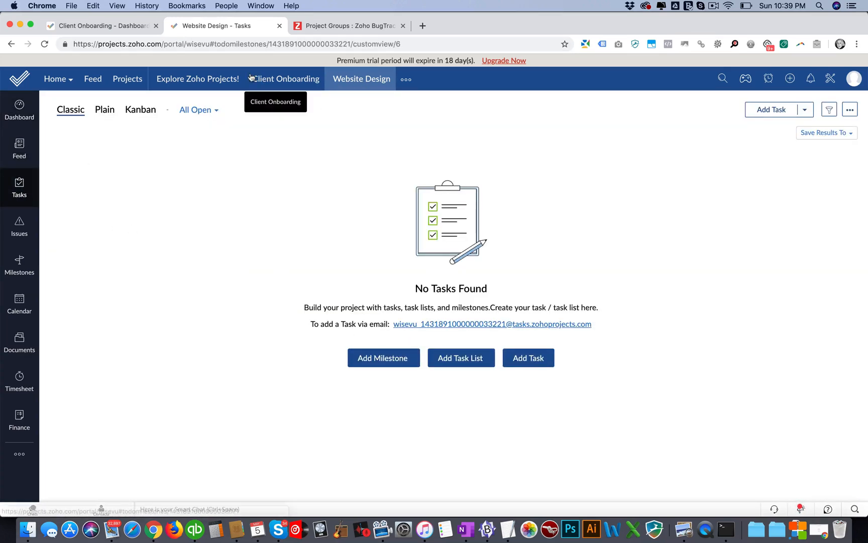
Step: Compare the Client Onboarding project's tasks in the Classic, Plain and Kanban views, finishing on the Kanban board
left_click(125, 80)
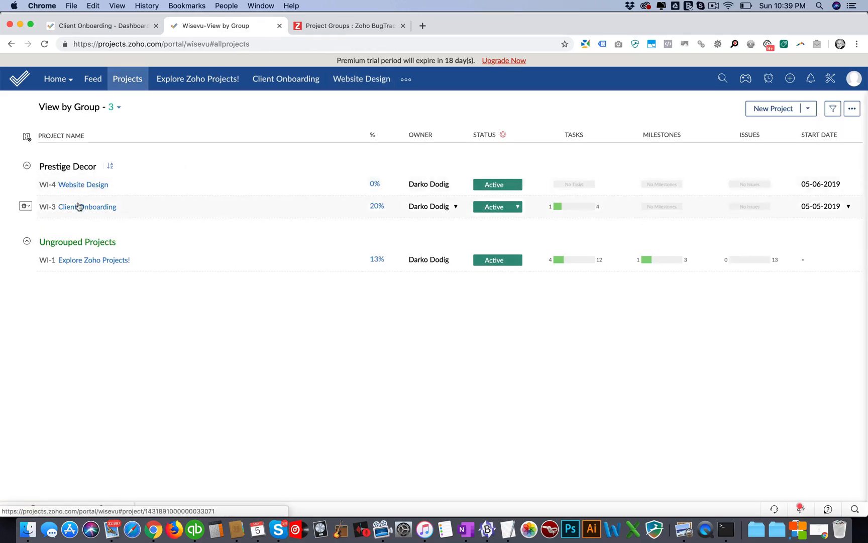
left_click(79, 206)
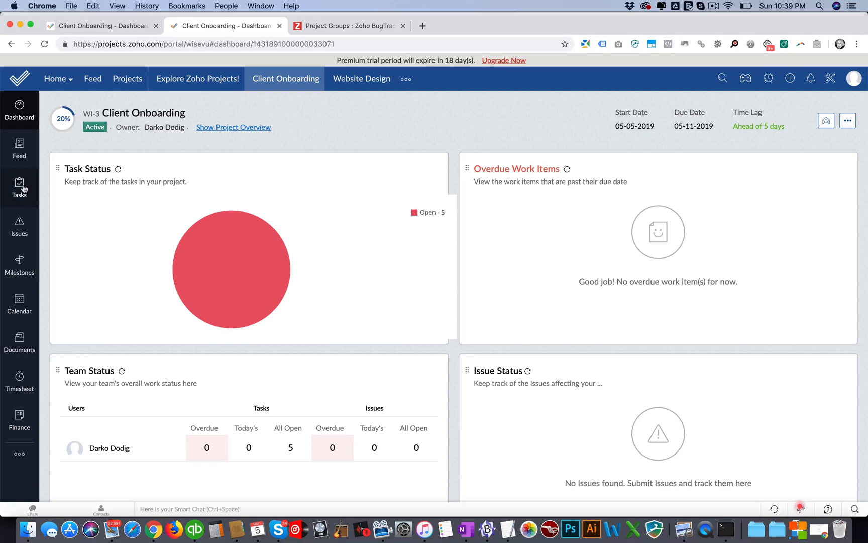
left_click(21, 188)
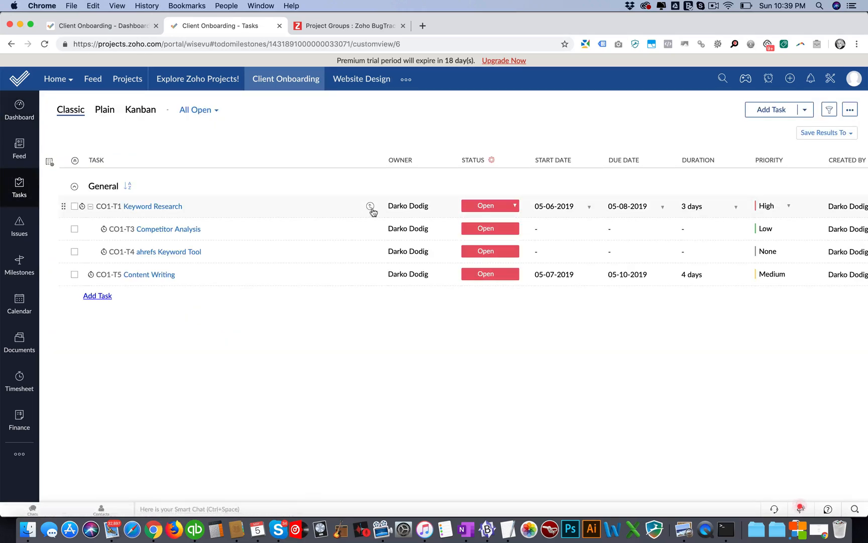
left_click(132, 110)
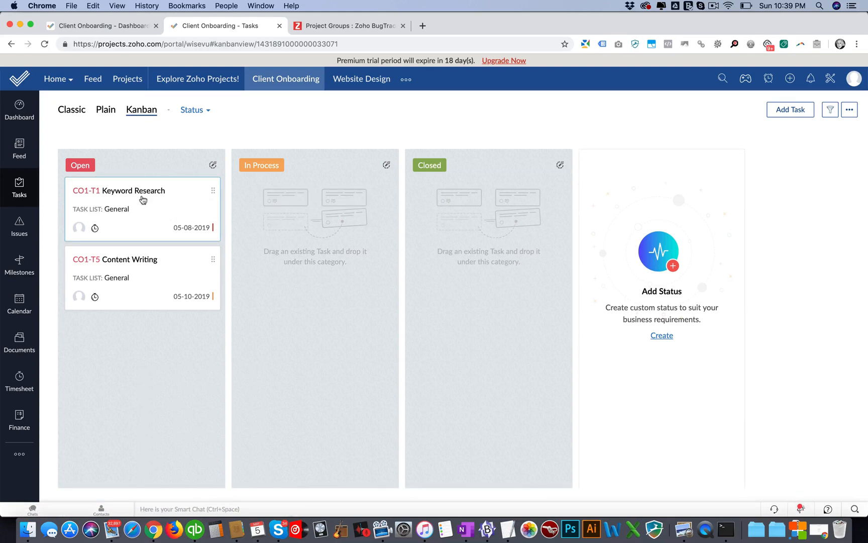
mouse_move(143, 200)
left_mouse_down()
mouse_move(333, 202)
mouse_move(169, 200)
mouse_move(136, 292)
mouse_move(140, 200)
left_mouse_up()
left_click(105, 112)
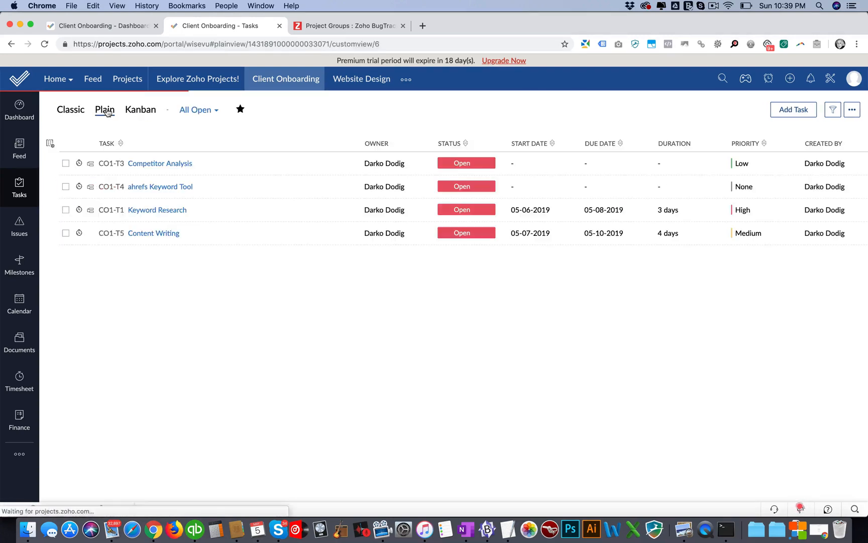
left_click(65, 111)
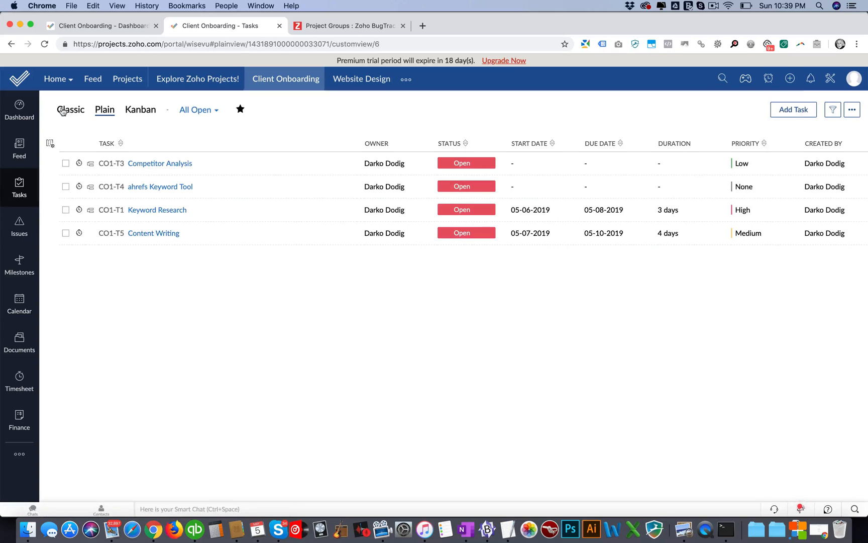
left_click(106, 112)
left_click(150, 111)
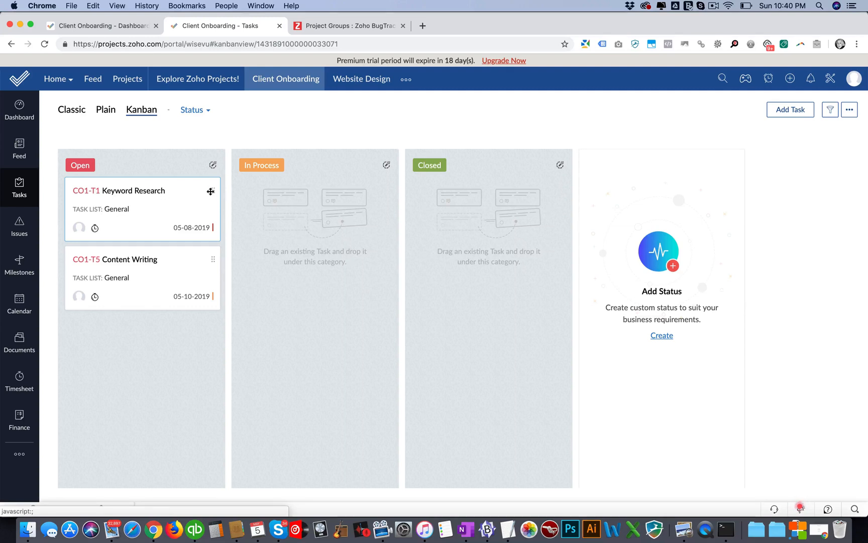
Step: Examine the Keyword Research task's details and its available status options, and close the task
left_click(134, 191)
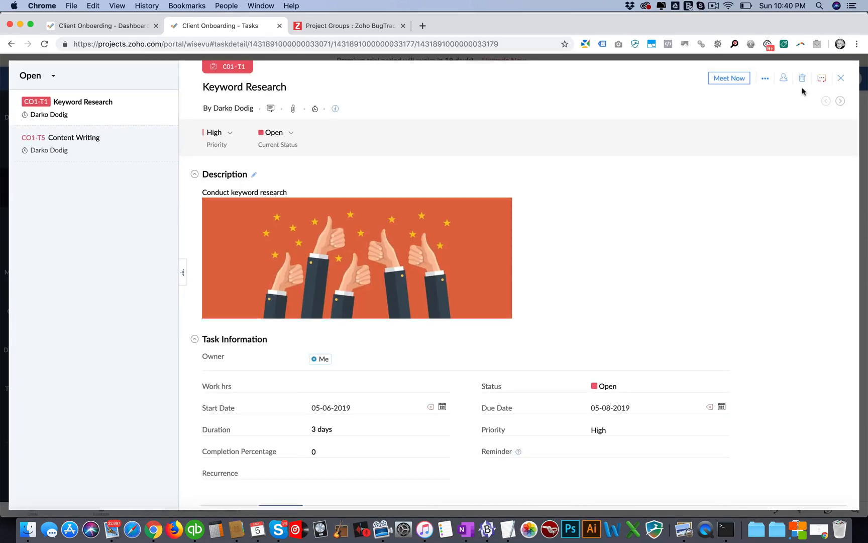
left_click(293, 134)
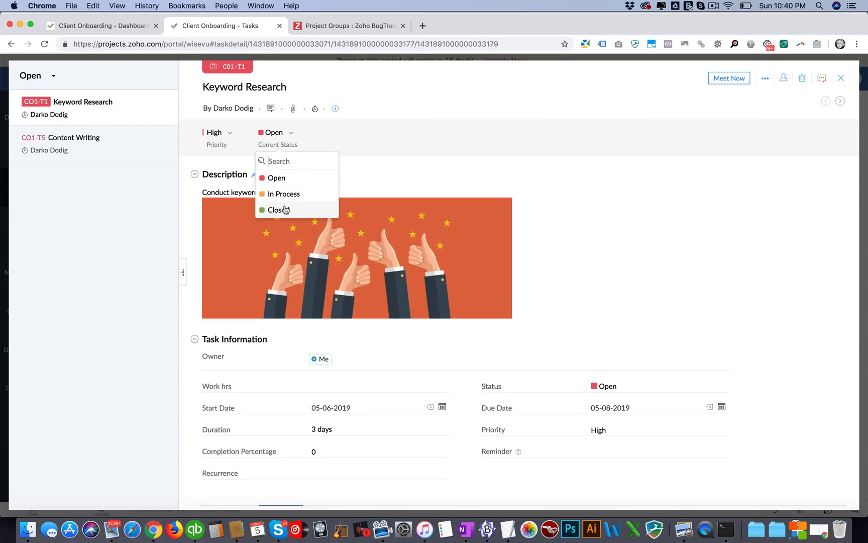
left_click(442, 108)
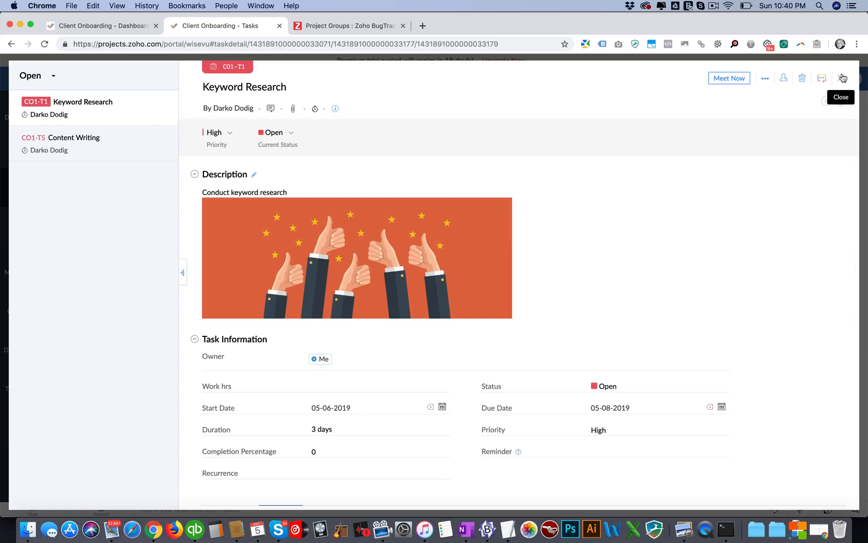
left_click(840, 78)
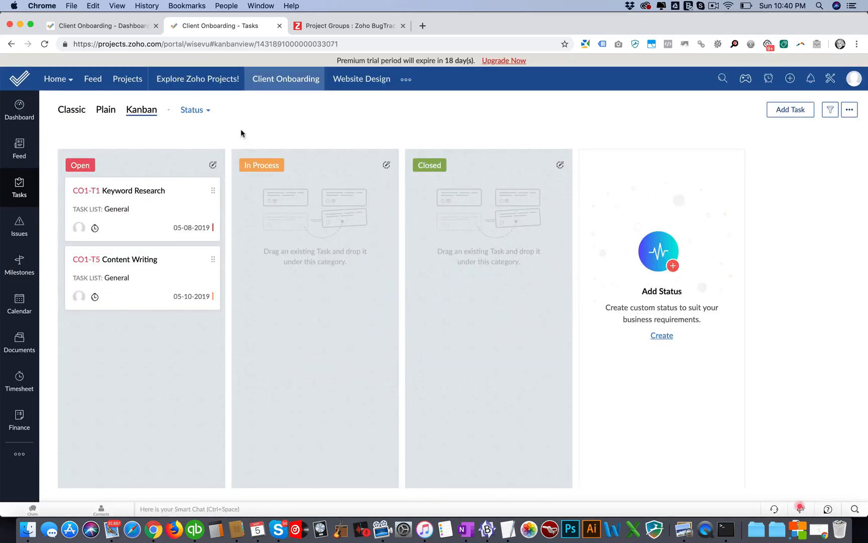
Step: Review the issue tracker's notification rules for Client Onboarding in the setup, expanding the rule for when an issue is created
left_click(832, 79)
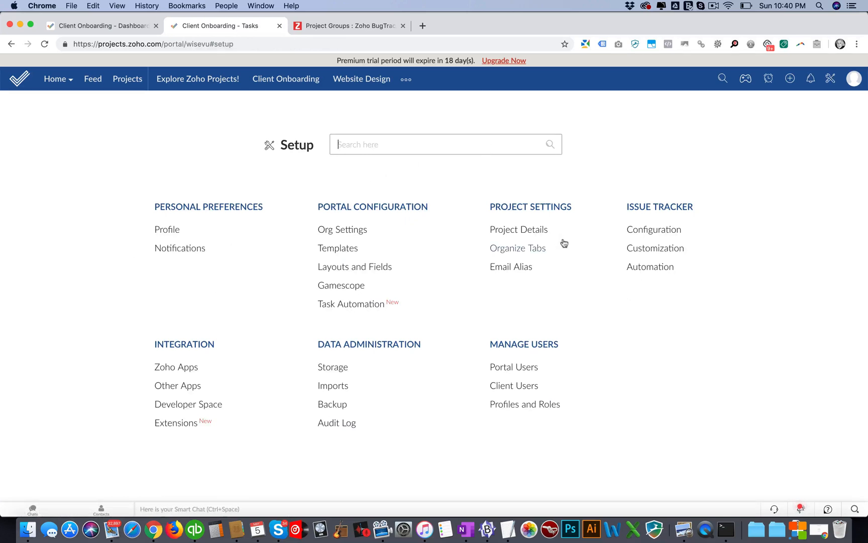
left_click(639, 267)
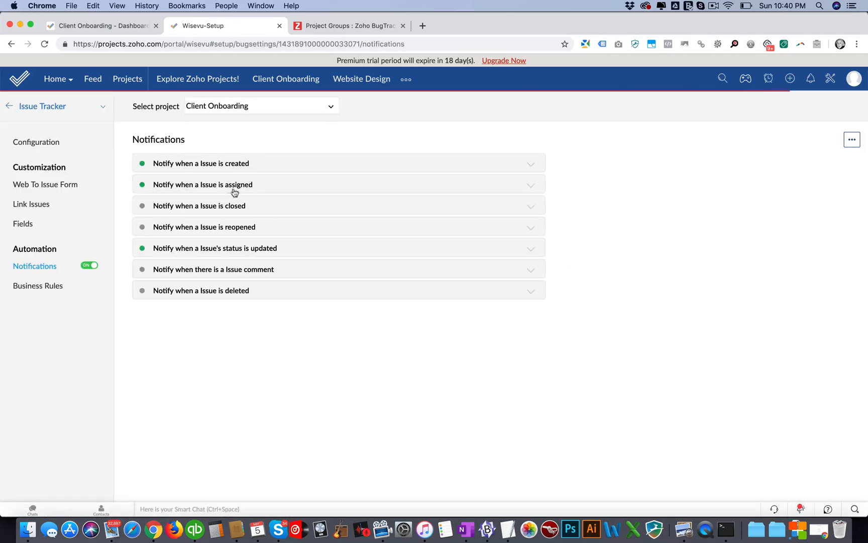
left_click(205, 164)
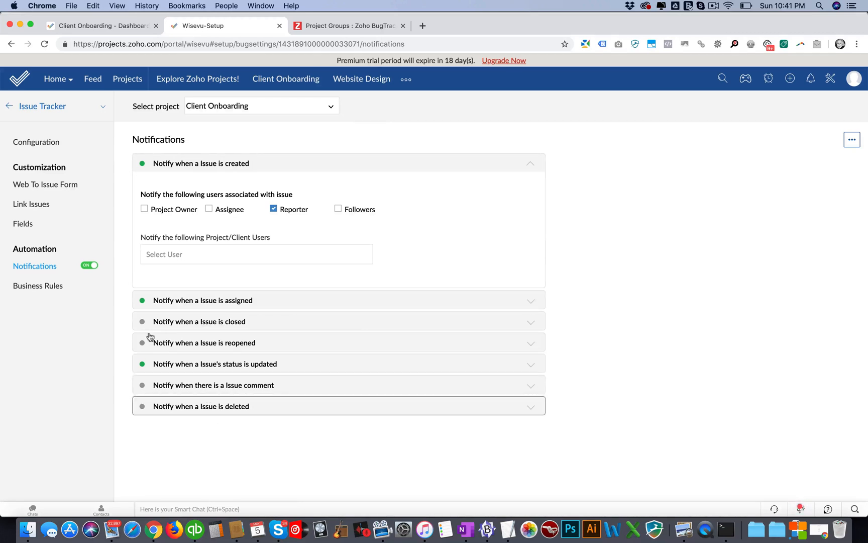
Step: Review the issue tracker's client permissions and notification rules for Client Onboarding, and return to the setup overview
left_click(9, 107)
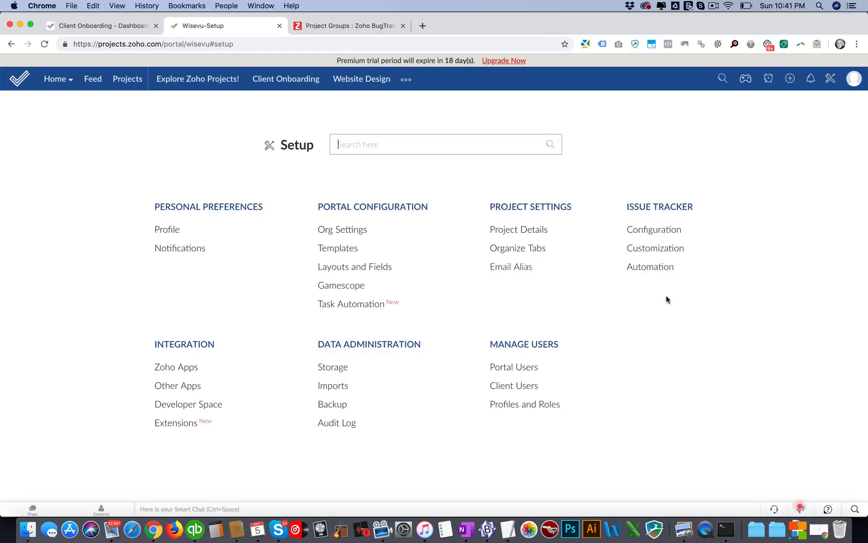
left_click(638, 229)
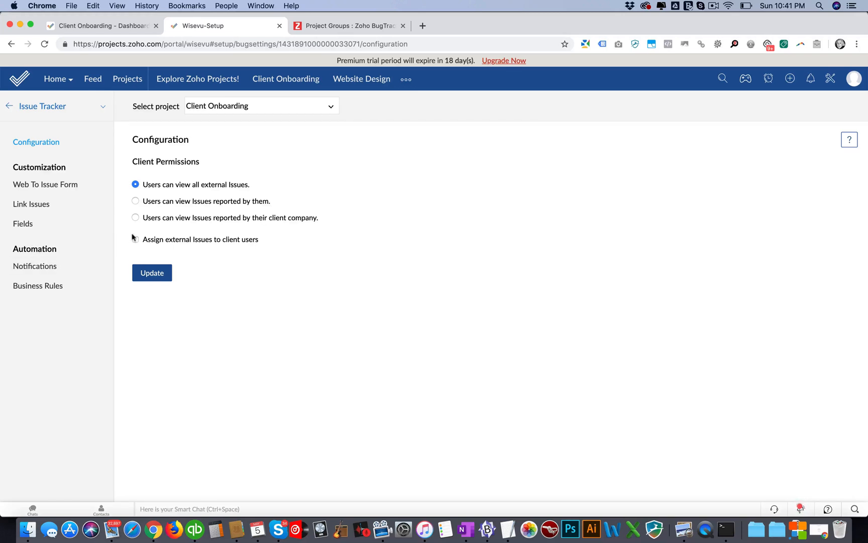
left_click(35, 266)
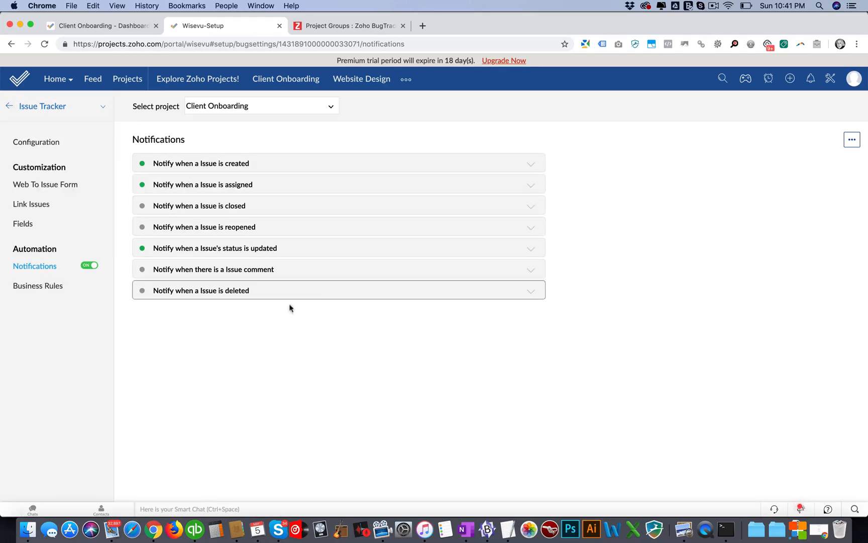
left_click(10, 43)
left_click(9, 44)
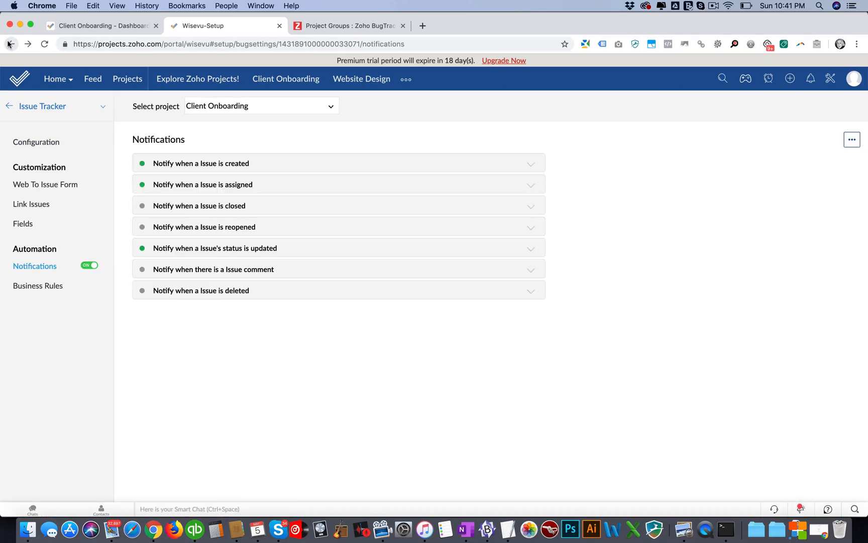
left_click(9, 43)
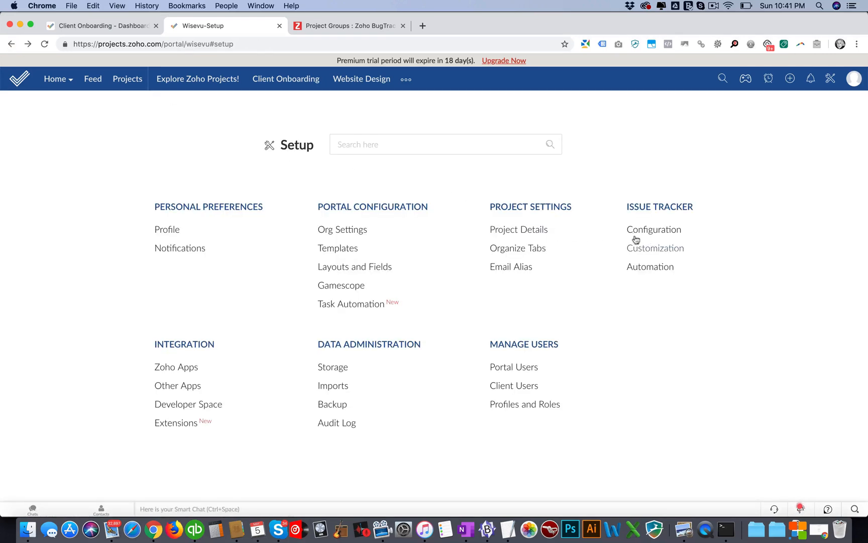
Step: Look over the Client Onboarding project details in the setup and the portal's organization configuration
left_click(512, 231)
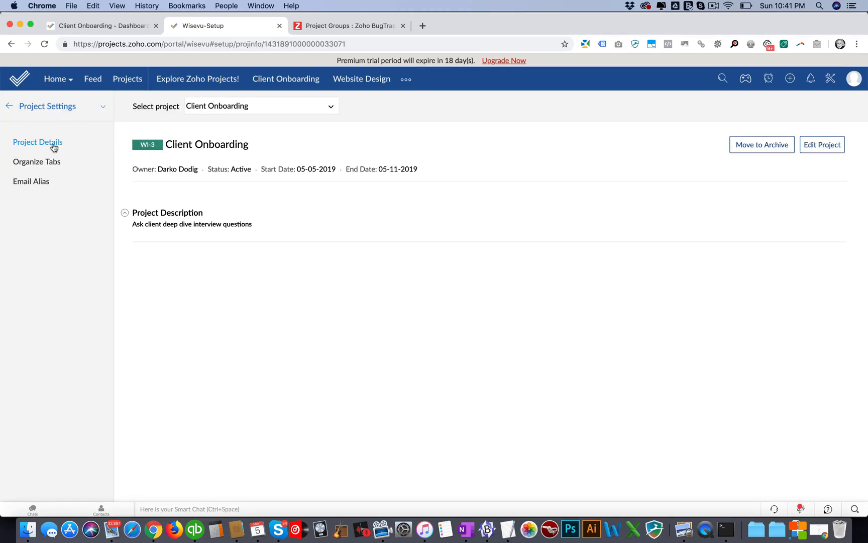
left_click(82, 111)
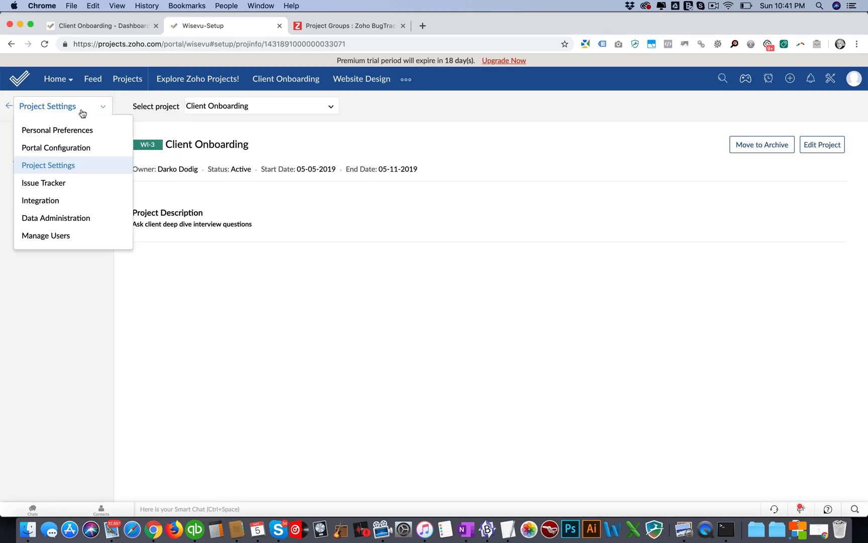
left_click(51, 147)
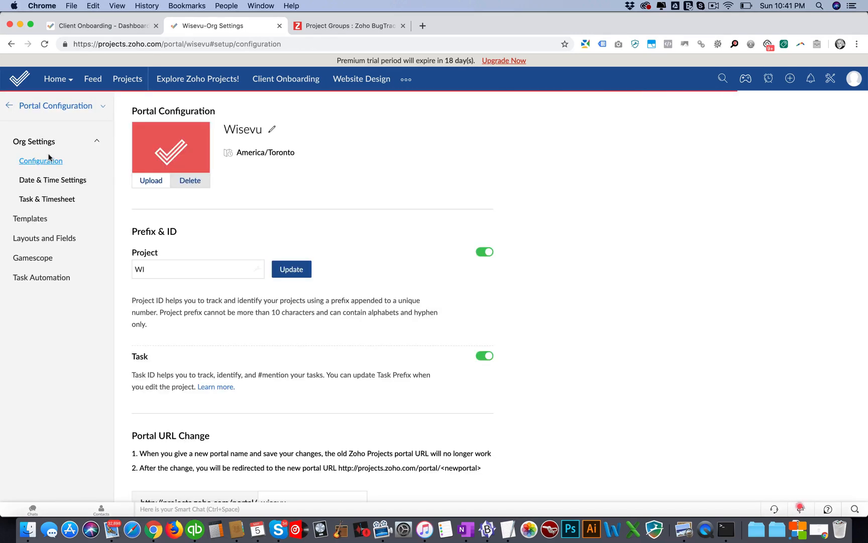
Step: Examine the Wisevu Blueprint's status flow under the portal's task automation, and close it without publishing
left_click(49, 275)
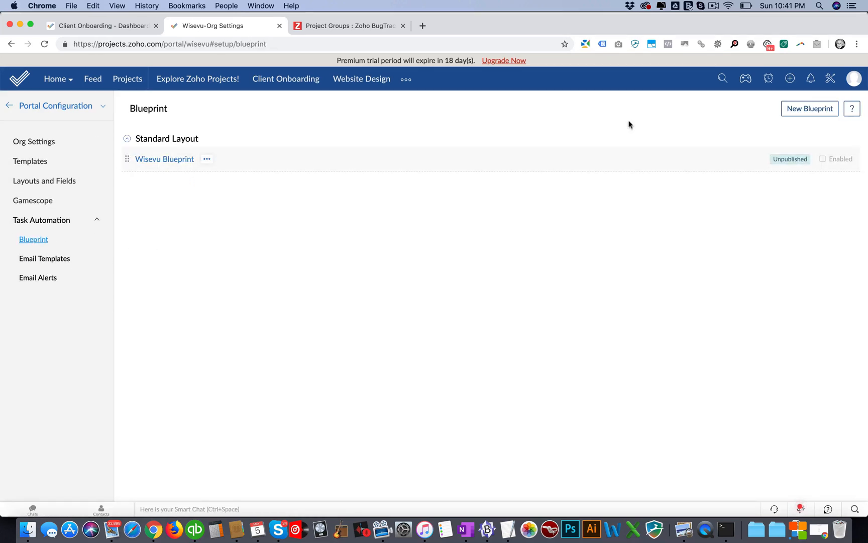
left_click(176, 159)
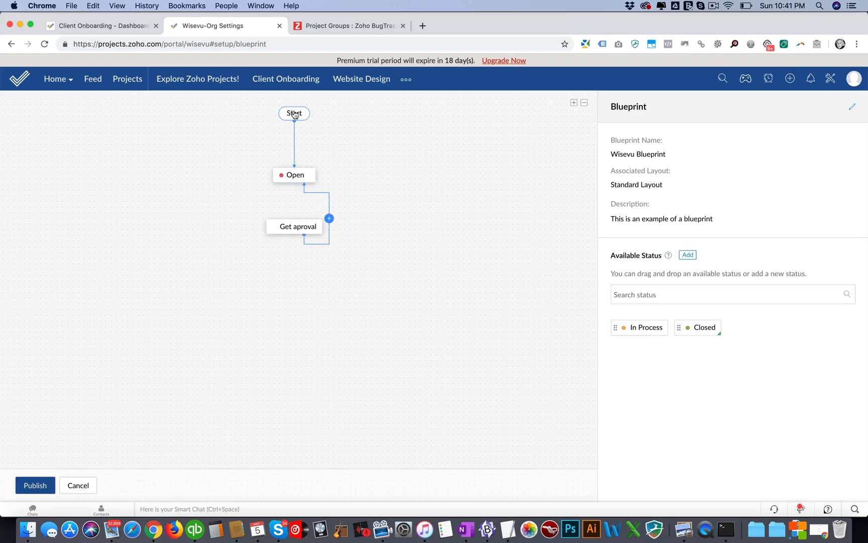
left_click(283, 176)
left_click(281, 227)
left_click(85, 485)
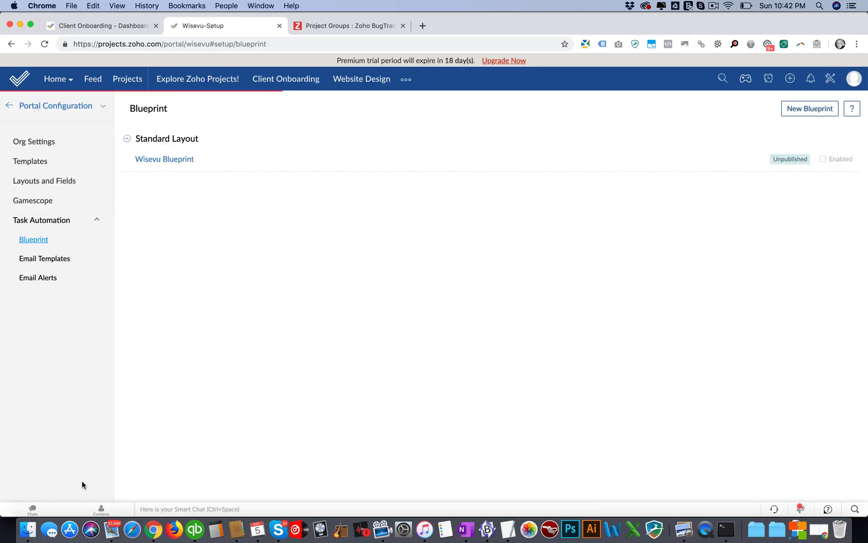
Step: View the task automation's email templates and email alerts, inspect the form for adding an alert, and cancel it
left_click(45, 260)
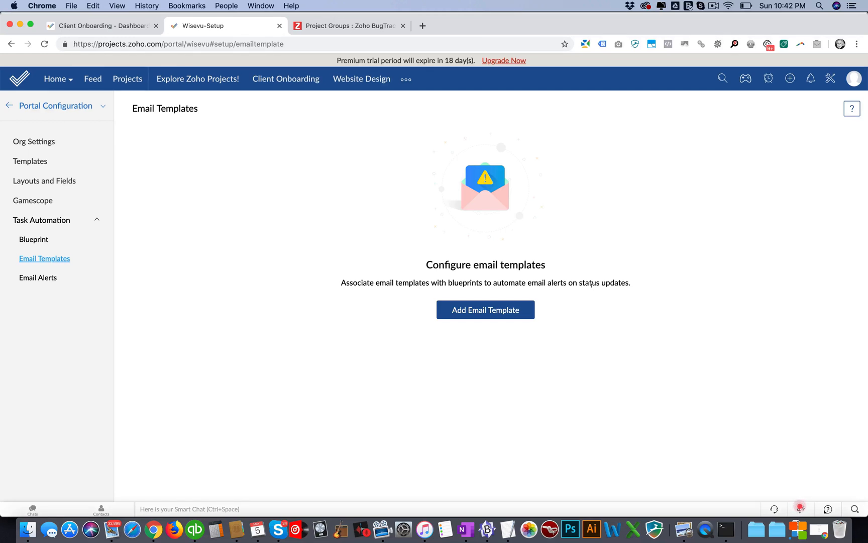
left_click(35, 278)
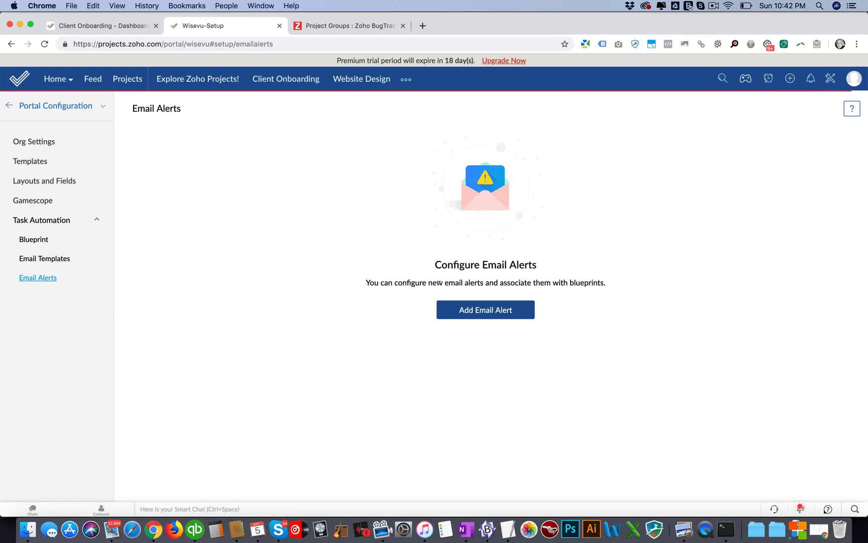
left_click_drag(442, 282, 502, 282)
left_click(496, 309)
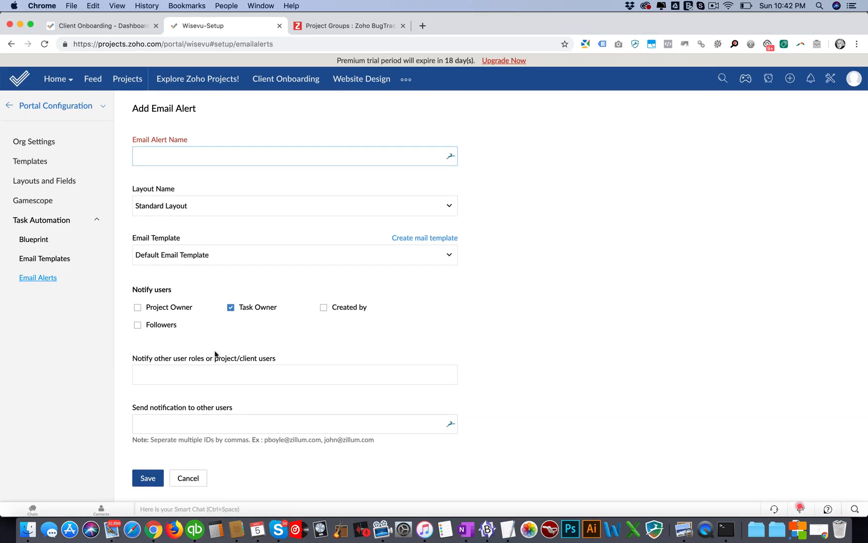
left_click(193, 479)
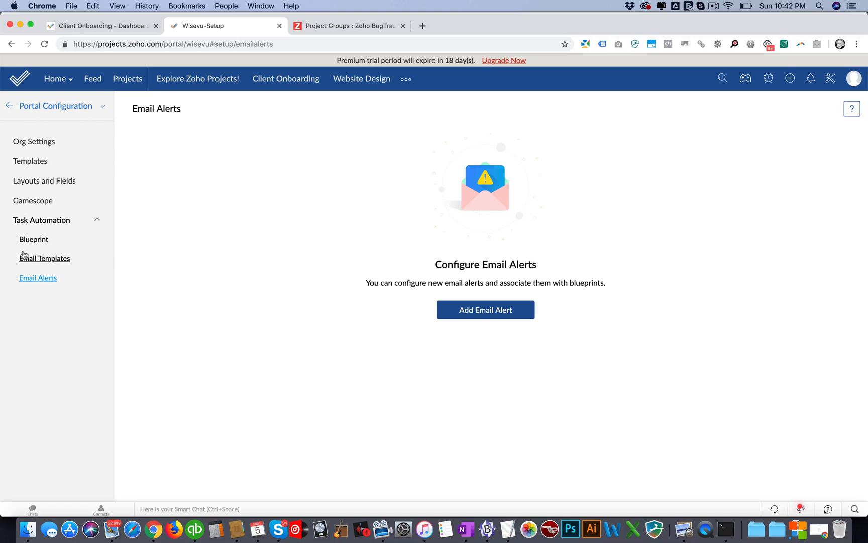
Step: Inspect the form for adding an email template to the task automation, and leave it without saving
left_click(23, 257)
left_click(485, 310)
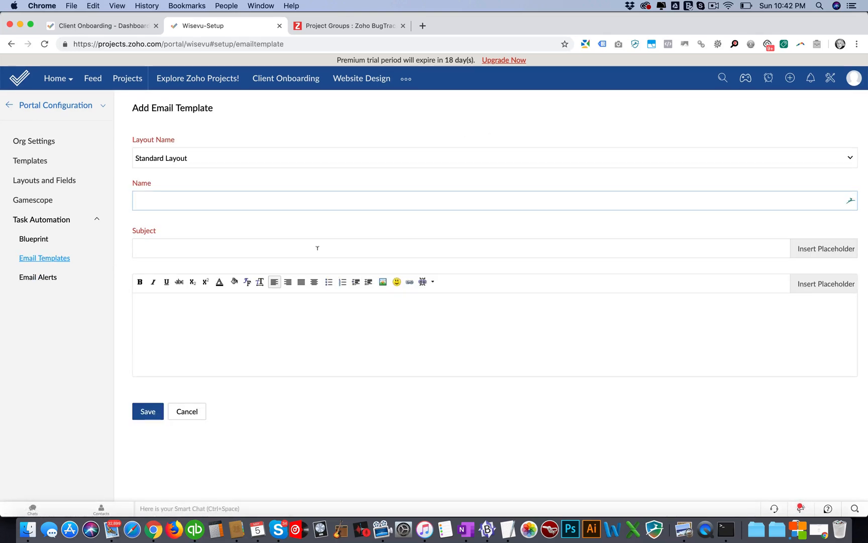
left_click(187, 412)
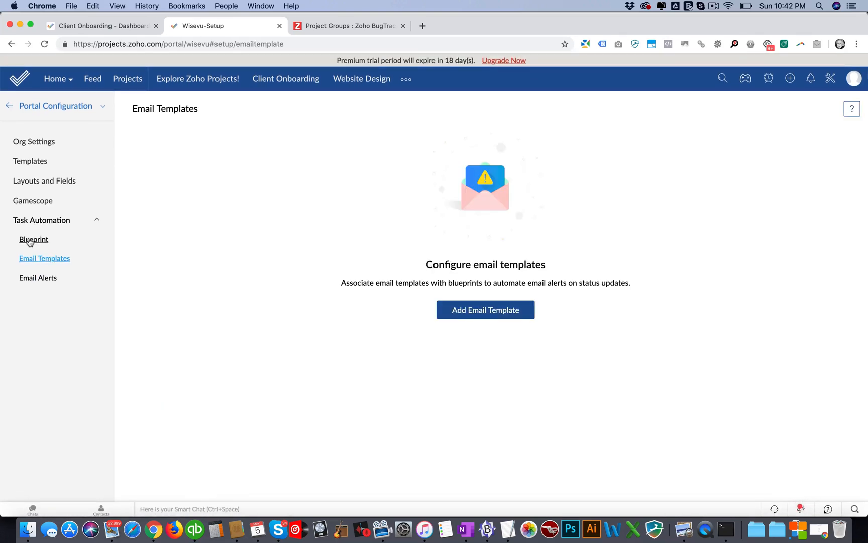
Step: Start a new blueprint and check its layout choices and the comparison options for its criteria
left_click(29, 240)
left_click(819, 112)
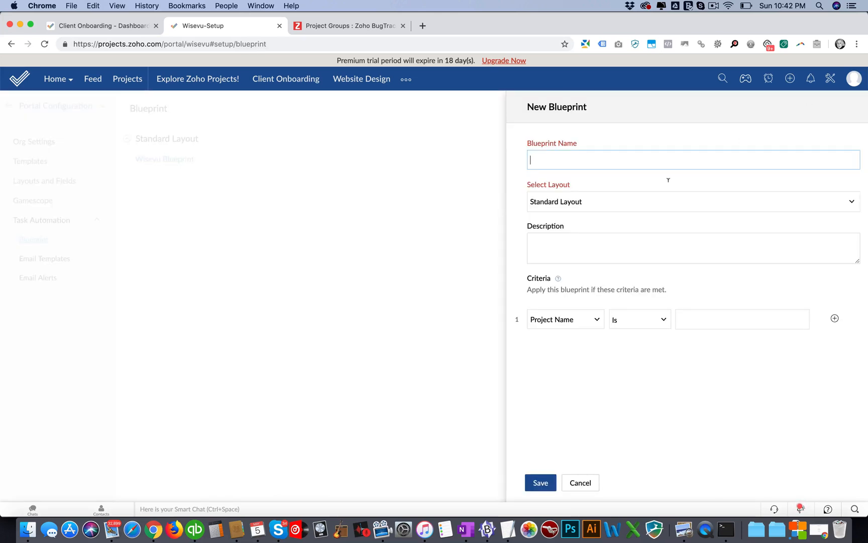
left_click(575, 202)
left_click(580, 202)
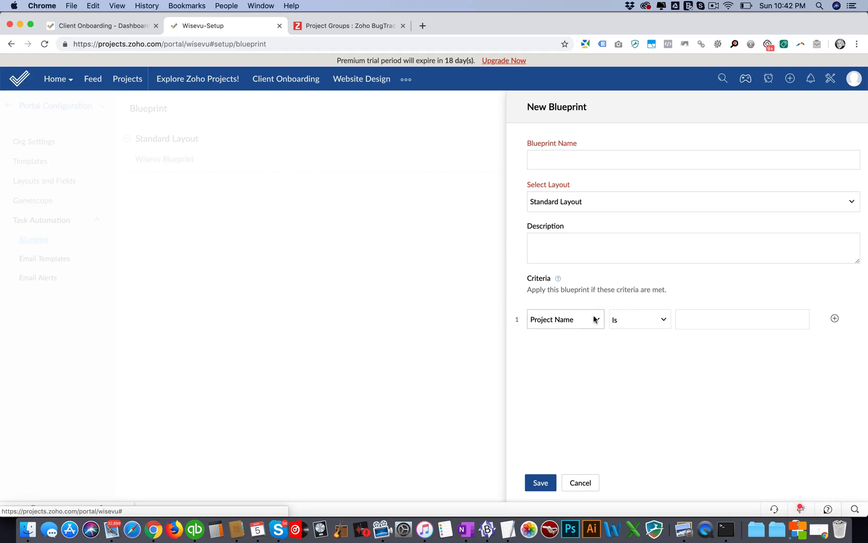
left_click(626, 325)
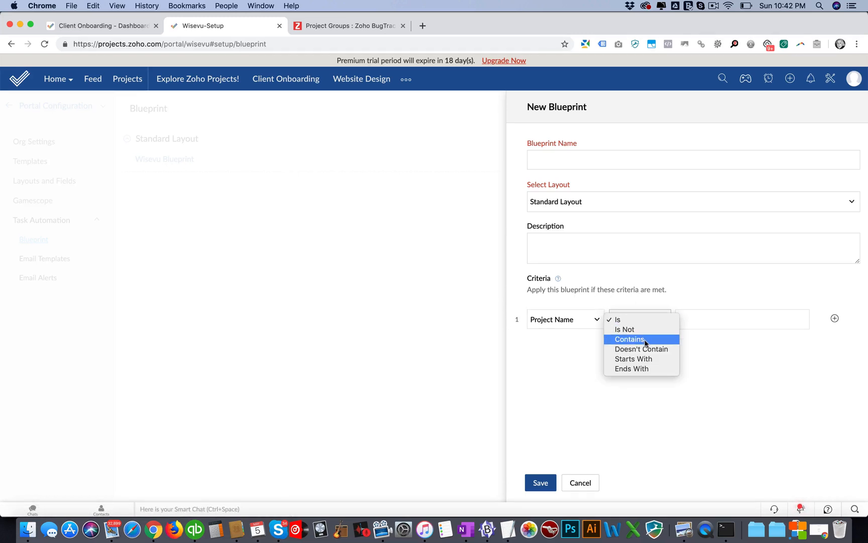
left_click(583, 319)
Step: Browse the project, milestone and task fields offered for the new blueprint's criteria, and cancel the blueprint
left_click(597, 320)
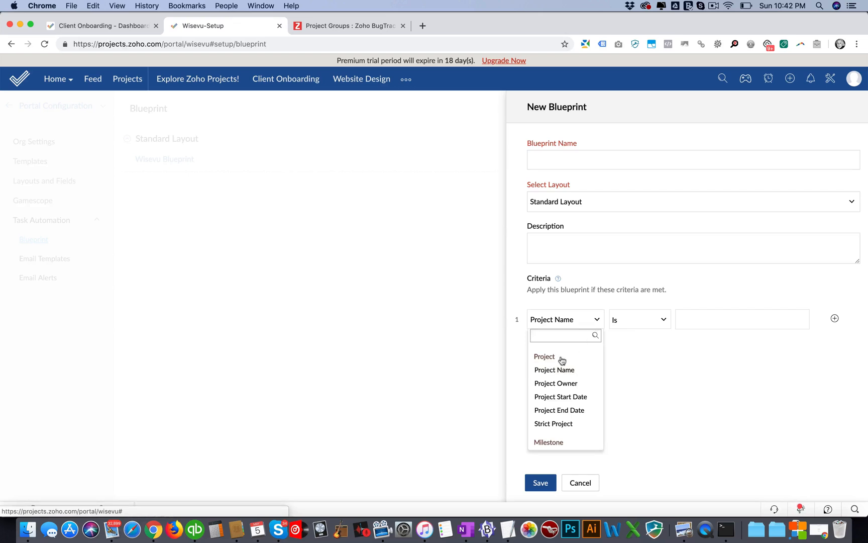
scroll(561, 360, "down", 3)
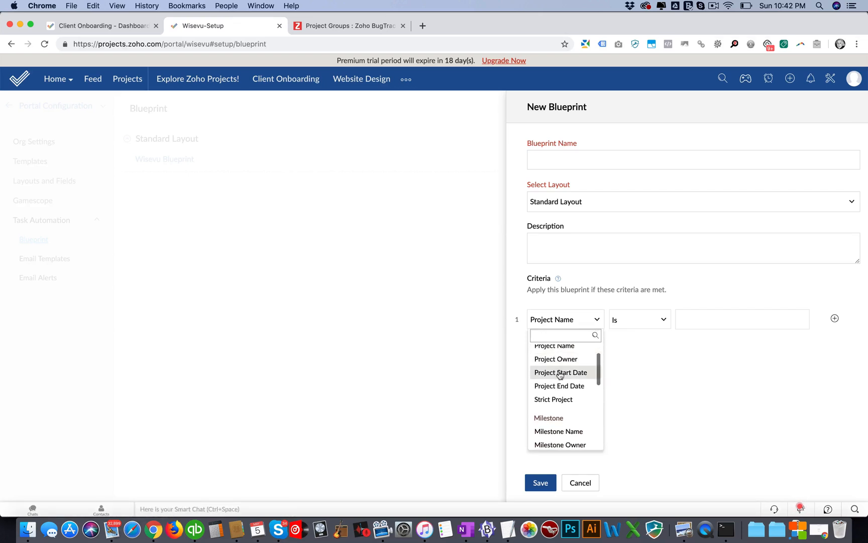
scroll(560, 375, "down", 2)
scroll(560, 373, "up", 2)
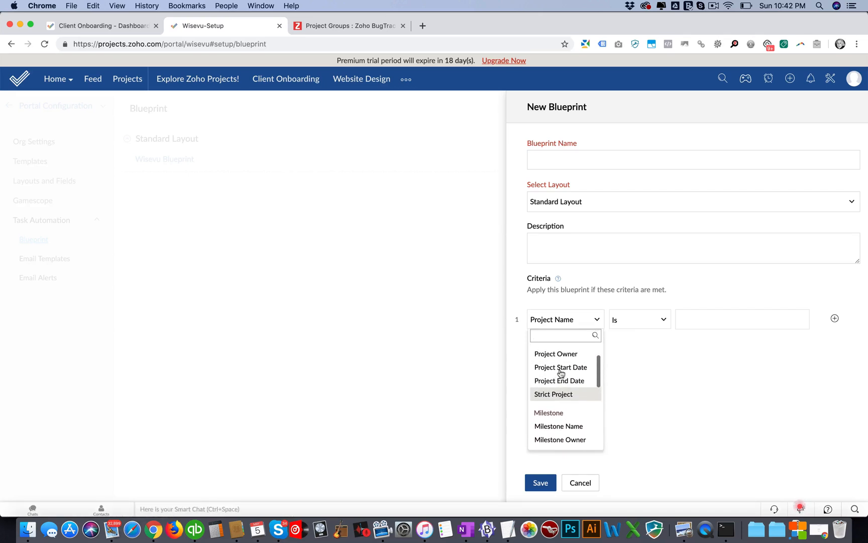
scroll(561, 373, "down", 4)
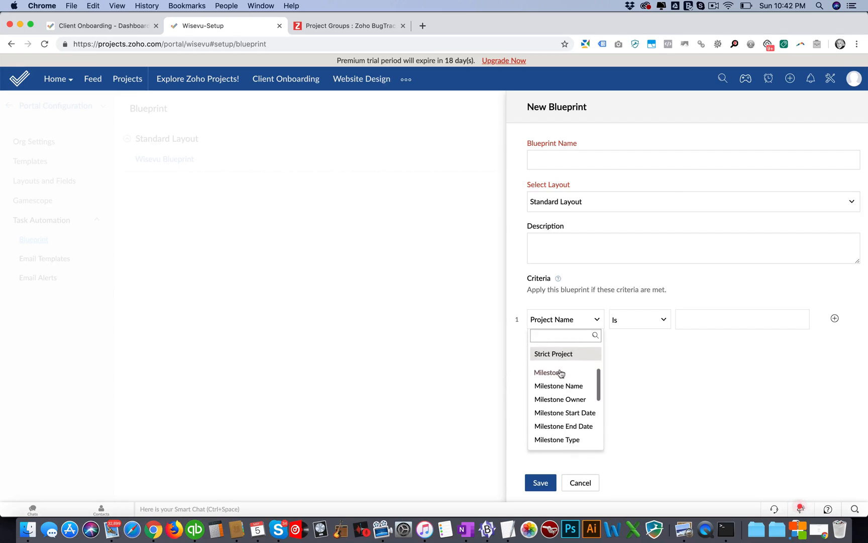
scroll(561, 373, "down", 5)
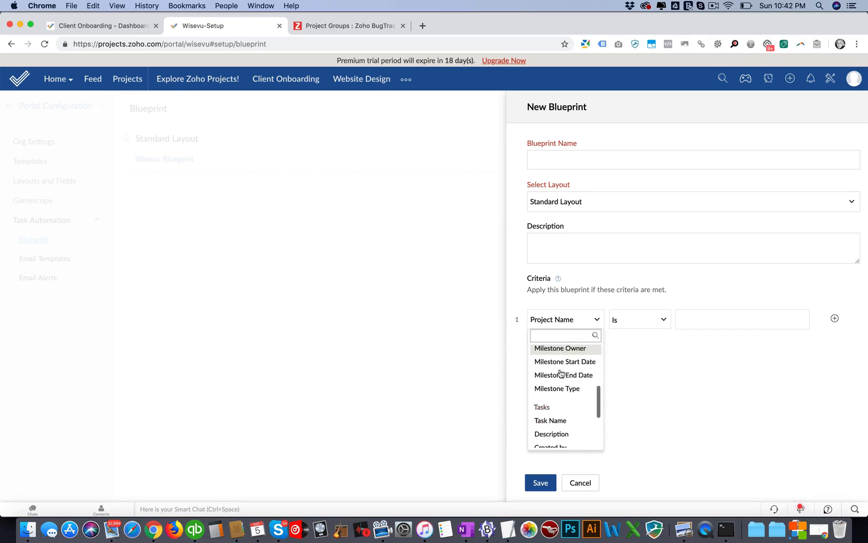
scroll(561, 373, "down", 6)
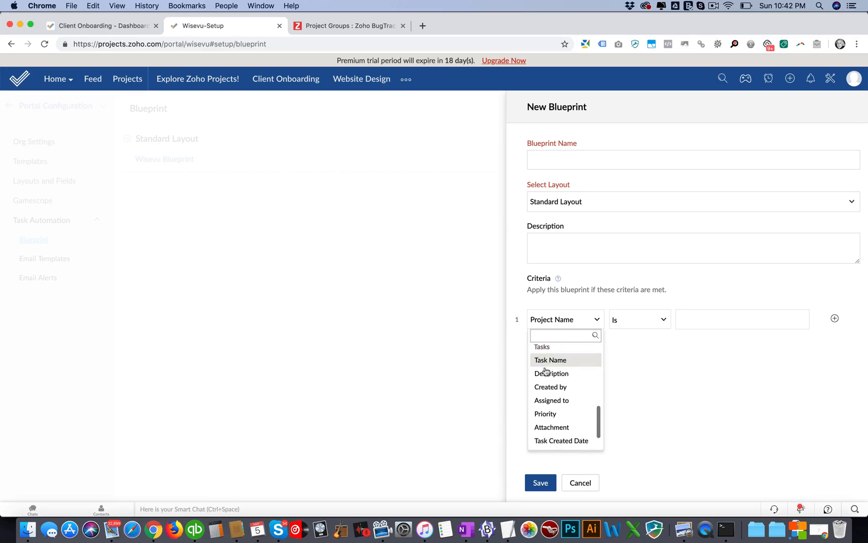
scroll(548, 372, "up", 1)
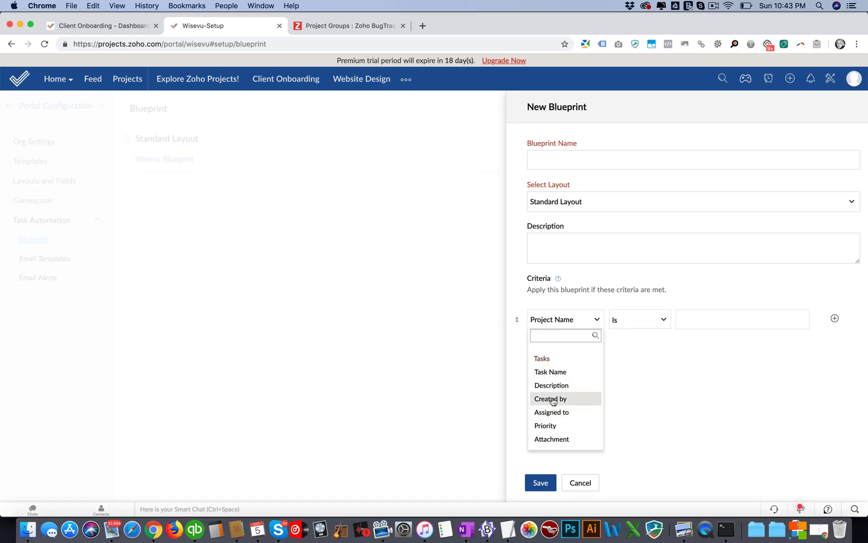
scroll(552, 416, "down", 2)
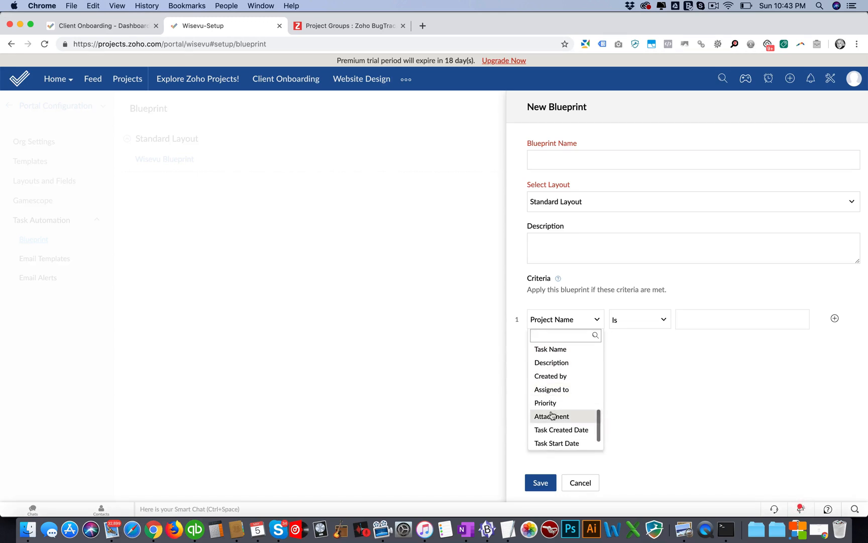
scroll(551, 417, "down", 2)
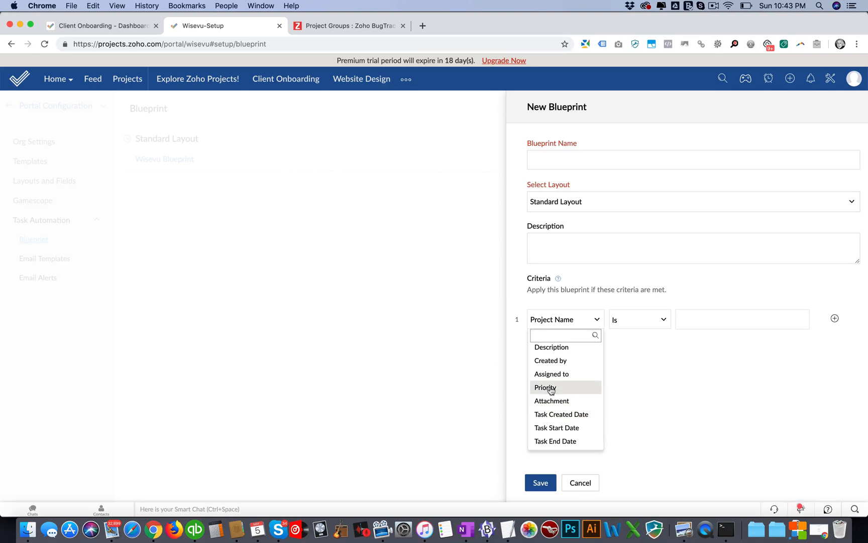
left_click(579, 481)
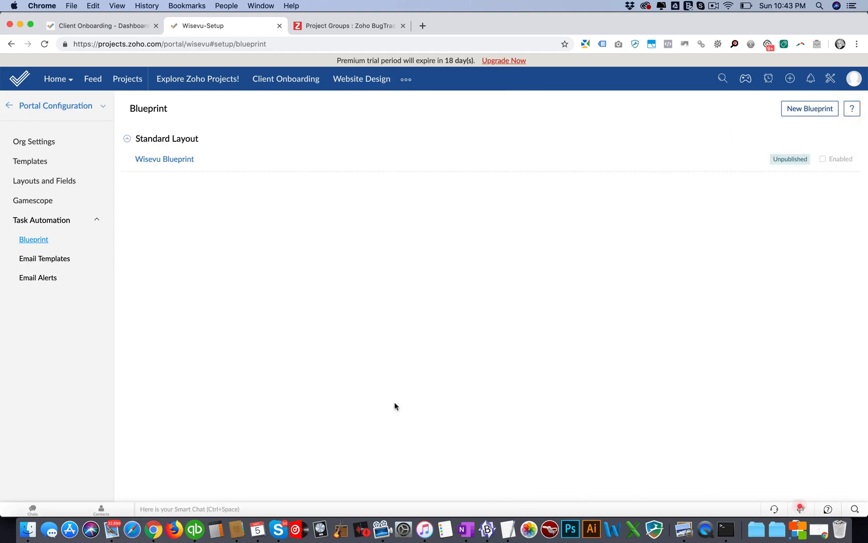